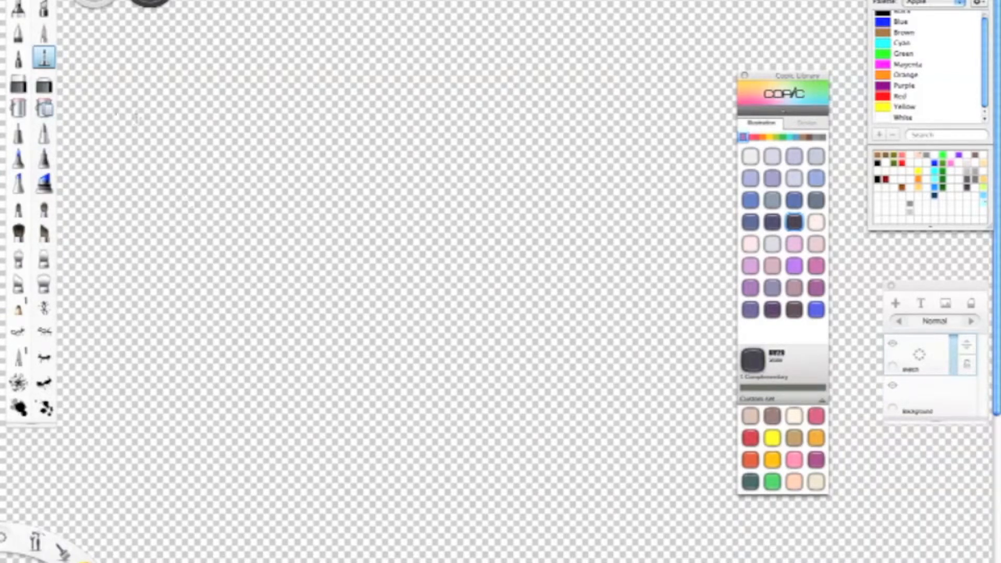
Flood-fill the Background layer with the Copic colour Pale Thistle
{"action": "left_click", "coordinate": [923, 400]}
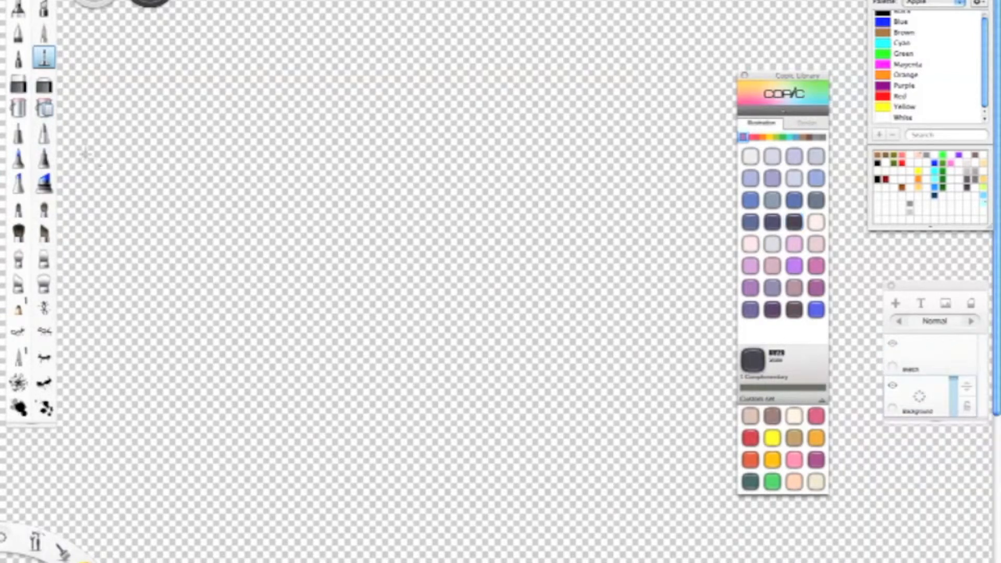
{"action": "left_click", "coordinate": [18, 108]}
{"action": "left_click", "coordinate": [751, 156]}
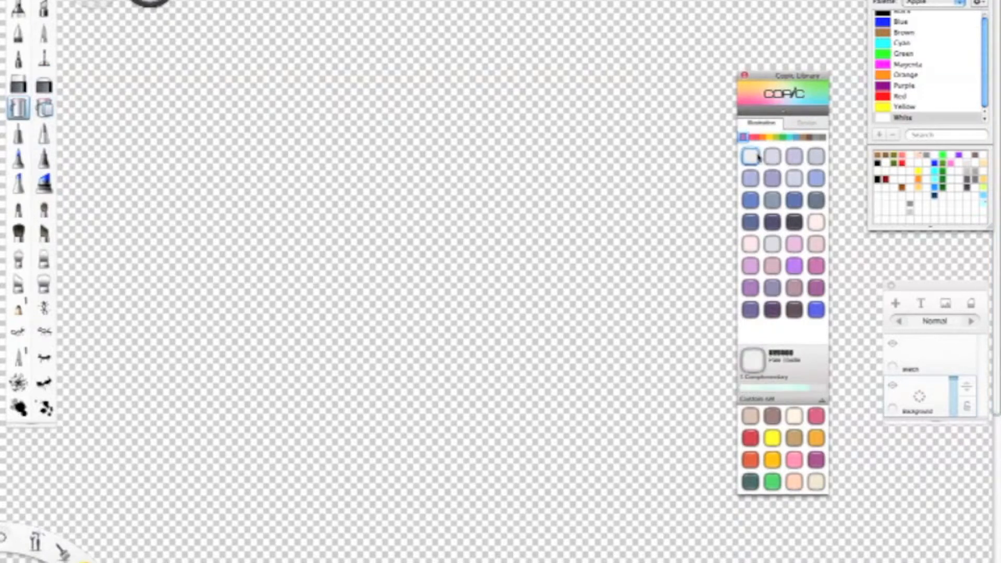
{"action": "left_click", "coordinate": [239, 209]}
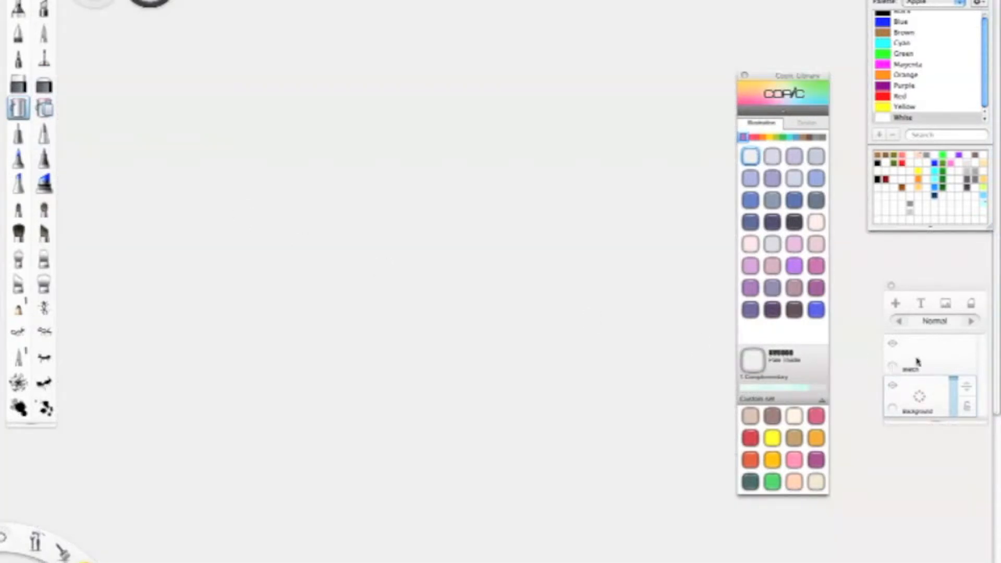
On the Sketch layer, draw a large circle head above a square body in Deep Reddish Blue
{"action": "left_click", "coordinate": [916, 361]}
{"action": "left_click", "coordinate": [43, 56]}
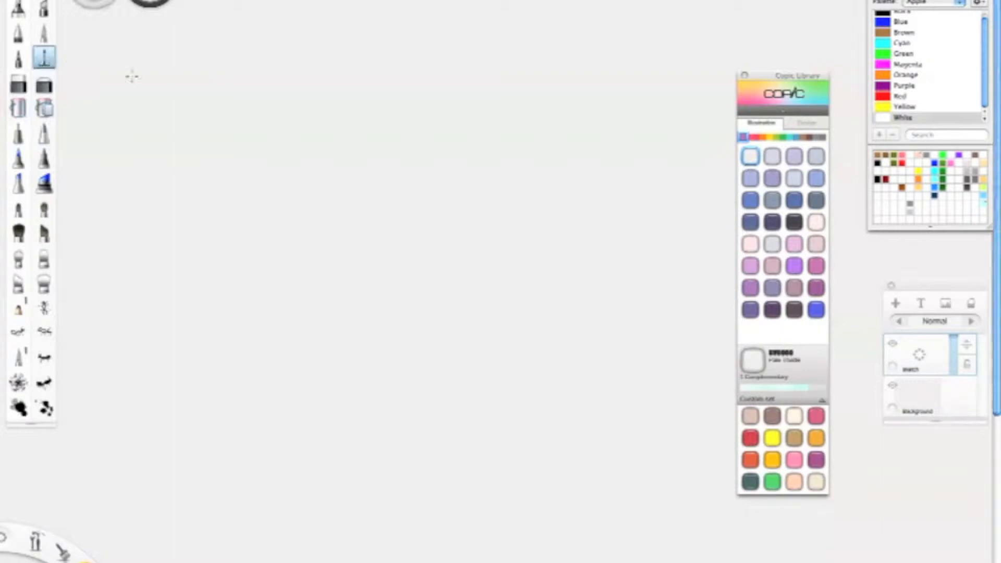
{"action": "left_click", "coordinate": [752, 223]}
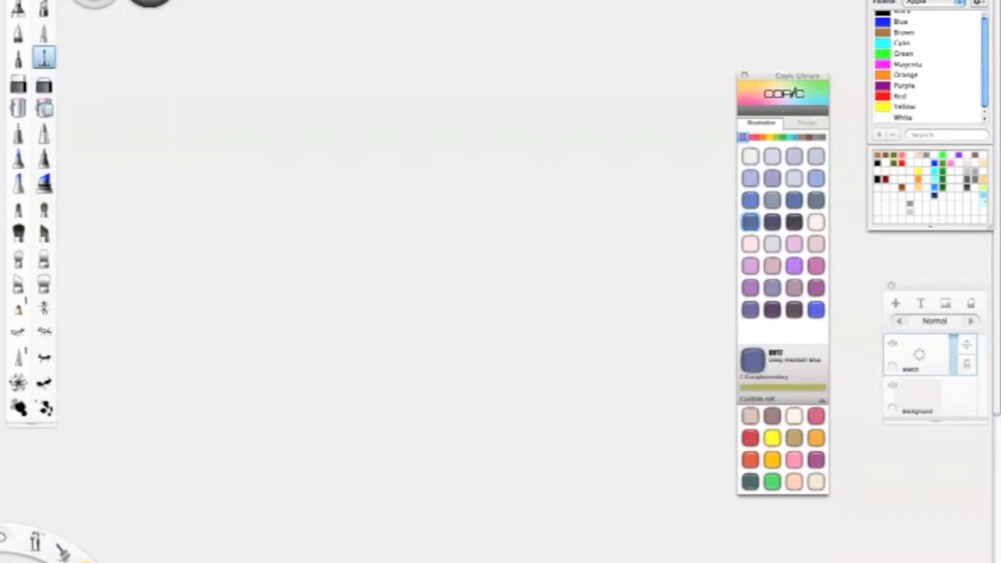
{"action": "left_click_drag", "start_coordinate": [319, 183], "coordinate": [446, 291]}
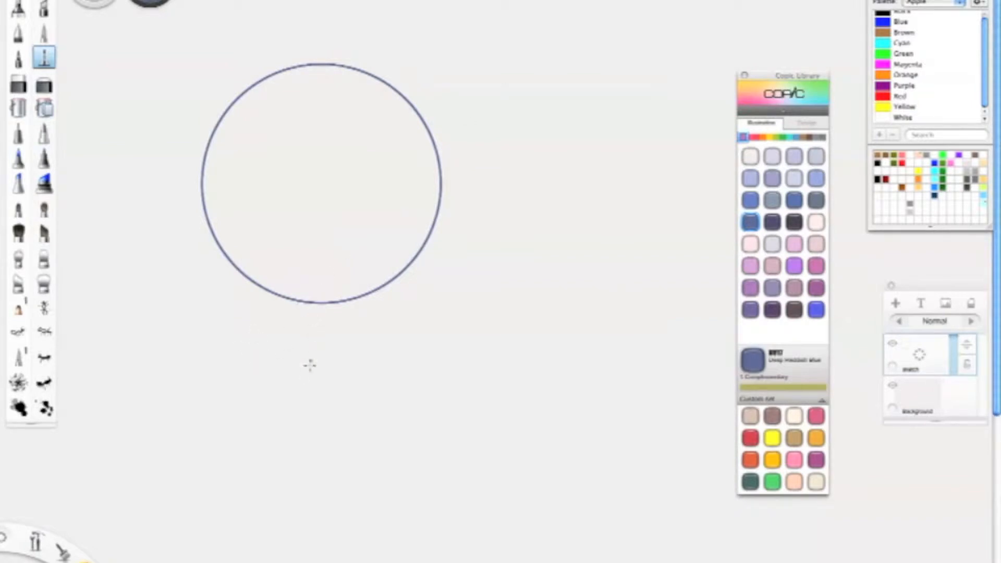
{"action": "left_click_drag", "start_coordinate": [197, 300], "coordinate": [447, 480]}
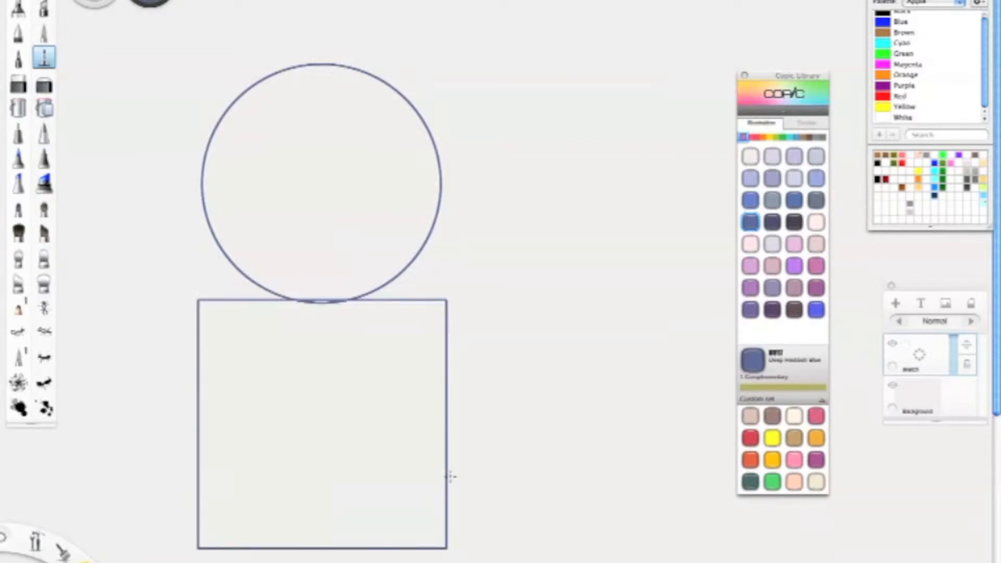
Draw a small circle eye inside the head and place a copy beside it at the same height as the second eye
{"action": "left_click_drag", "start_coordinate": [277, 151], "coordinate": [304, 176]}
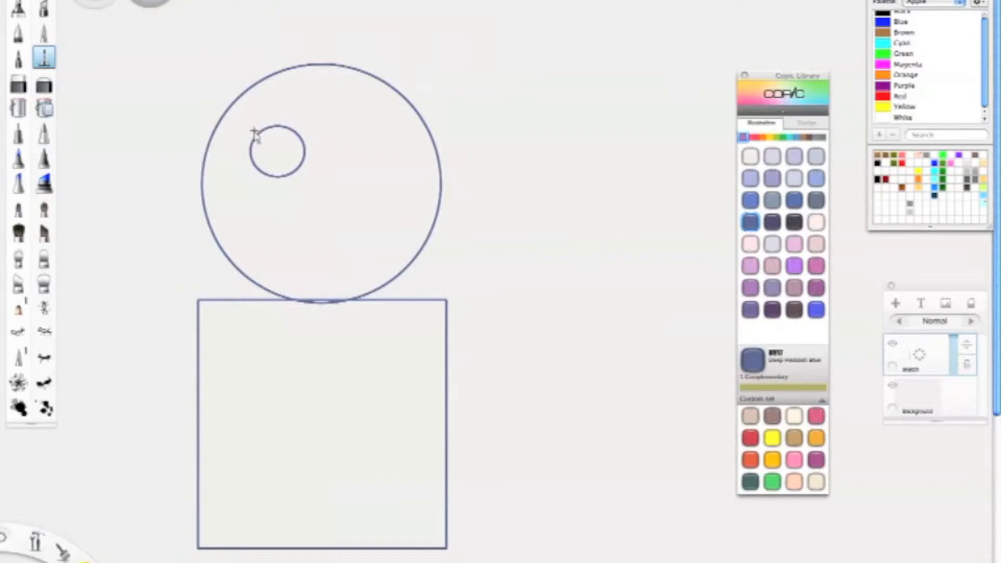
{"action": "left_click_drag", "start_coordinate": [240, 122], "coordinate": [321, 184]}
{"action": "key", "text": "super+c"}
{"action": "key", "text": "super+v"}
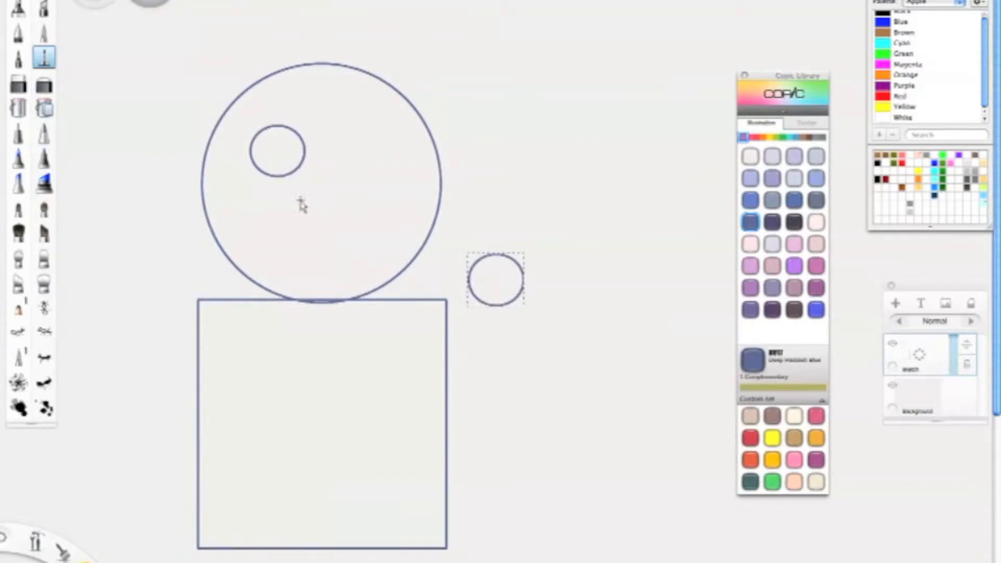
{"action": "mouse_move", "coordinate": [503, 306]}
{"action": "left_click_drag", "start_coordinate": [504, 308], "coordinate": [366, 182]}
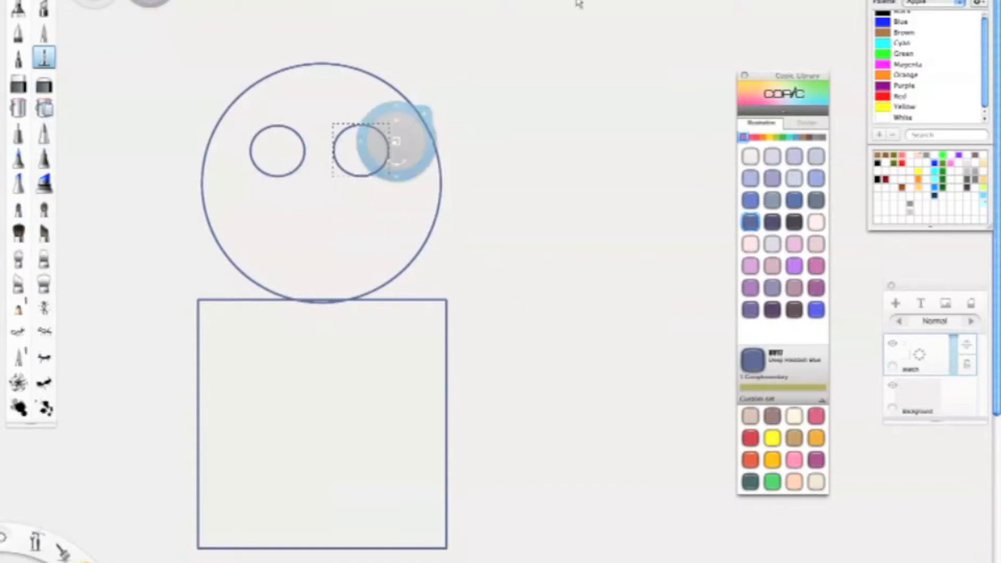
{"action": "left_click", "coordinate": [580, 2]}
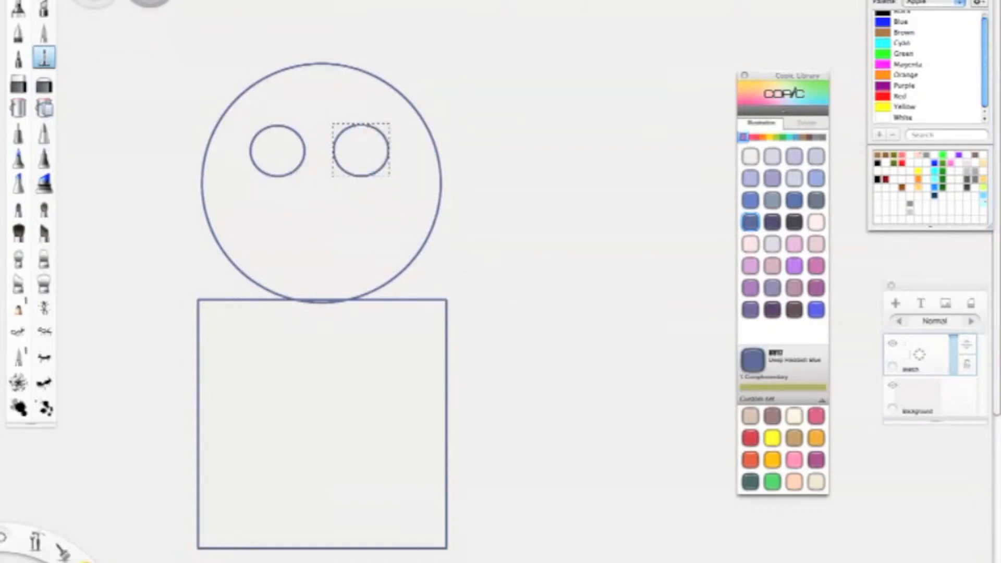
Draw a small black circle pupil near the inner side of each eye and fill both with black
{"action": "left_click", "coordinate": [877, 164]}
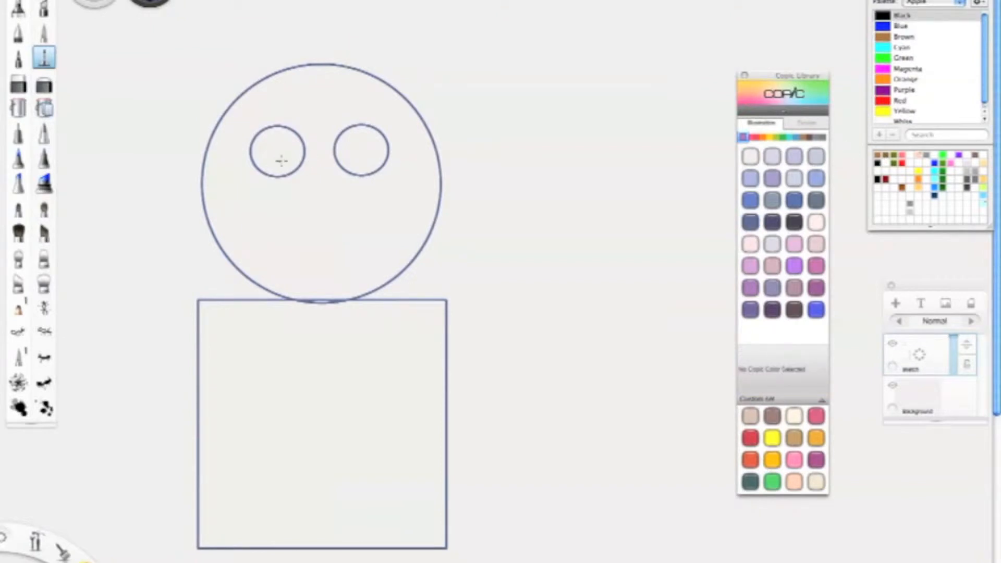
{"action": "left_click_drag", "start_coordinate": [287, 157], "coordinate": [359, 165]}
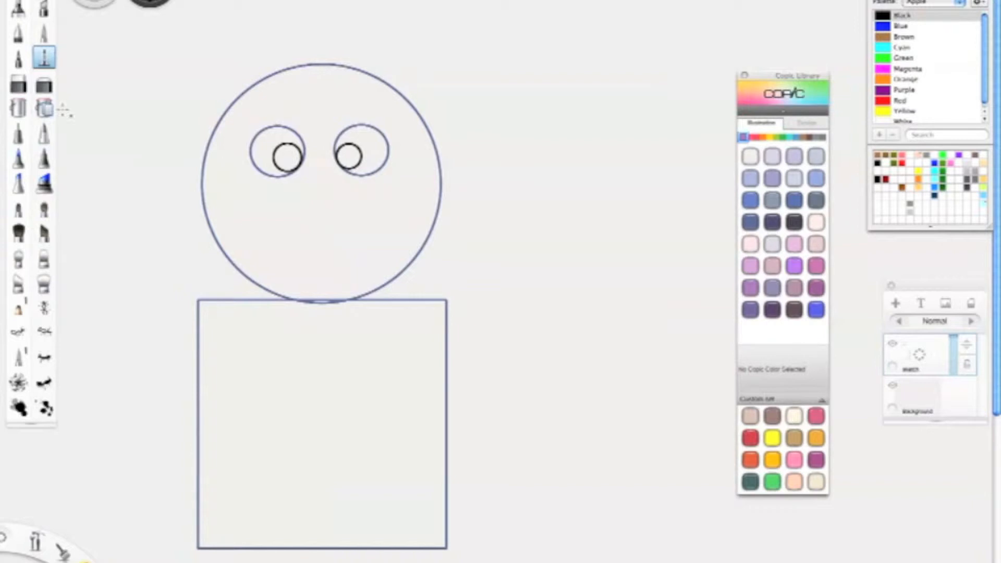
{"action": "left_click", "coordinate": [18, 107]}
{"action": "left_click", "coordinate": [286, 155]}
{"action": "left_click", "coordinate": [349, 156]}
Fill the area around the pupils in both eyes with white
{"action": "left_click", "coordinate": [893, 81]}
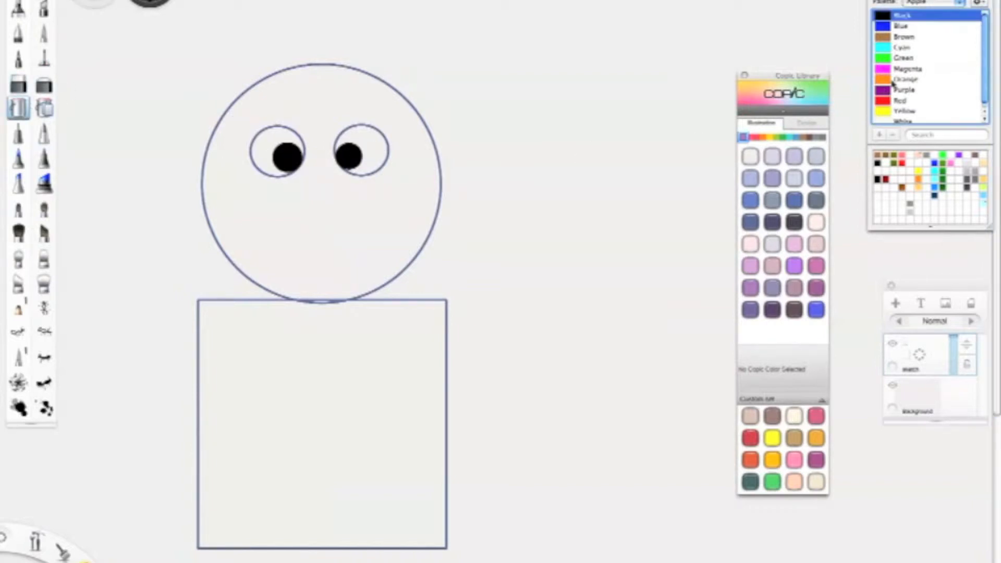
{"action": "left_click", "coordinate": [892, 121]}
{"action": "left_click", "coordinate": [362, 130]}
{"action": "left_click", "coordinate": [282, 126]}
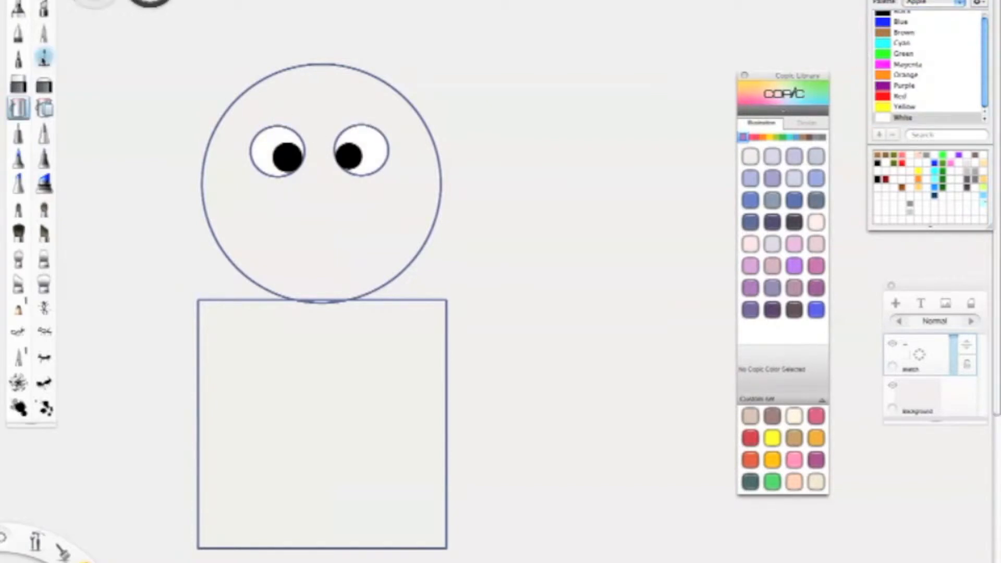
Add a small solid white highlight to the upper part of each black pupil
{"action": "left_click", "coordinate": [43, 56]}
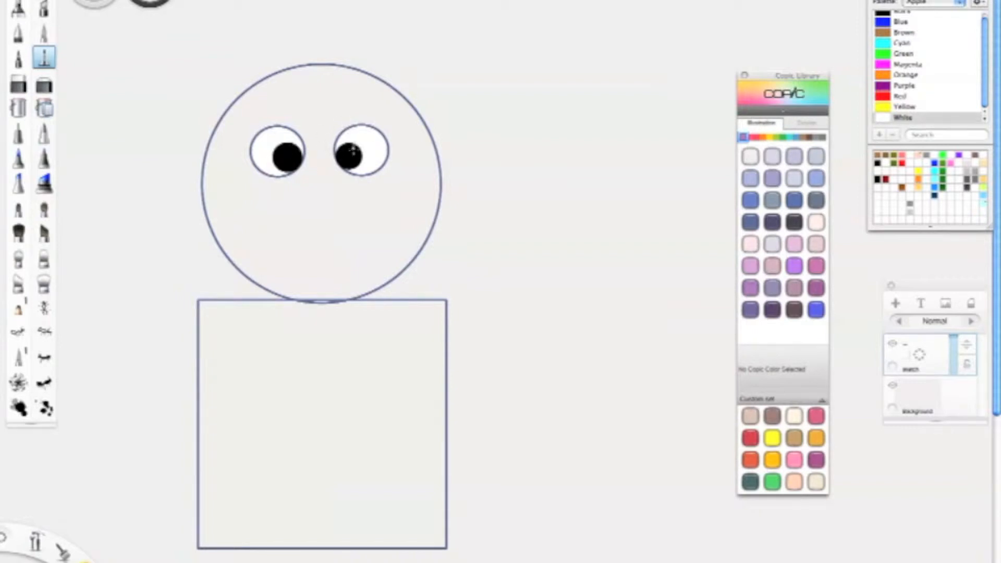
{"action": "left_click", "coordinate": [355, 151]}
{"action": "left_click", "coordinate": [353, 152]}
{"action": "left_click", "coordinate": [294, 151]}
{"action": "left_click", "coordinate": [18, 108]}
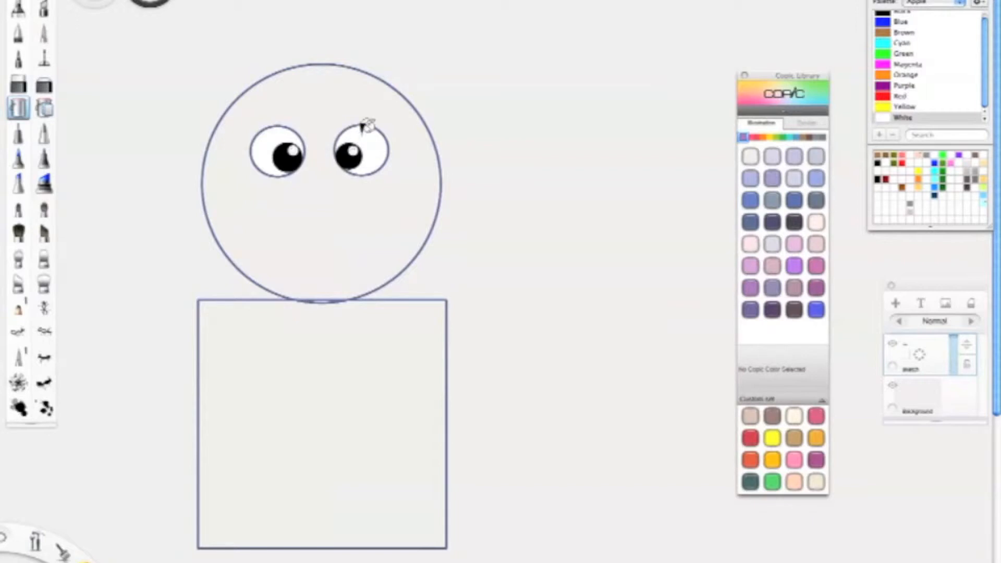
{"action": "left_click", "coordinate": [44, 58]}
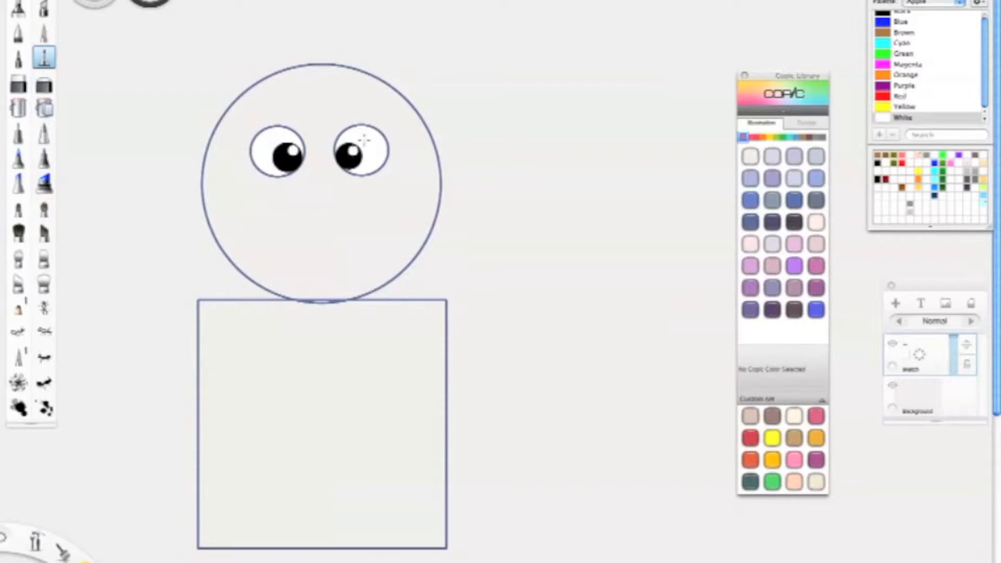
Fill the head around the eyes with the Copic colour Salmon Pink
{"action": "left_click", "coordinate": [749, 138]}
{"action": "left_click", "coordinate": [775, 202]}
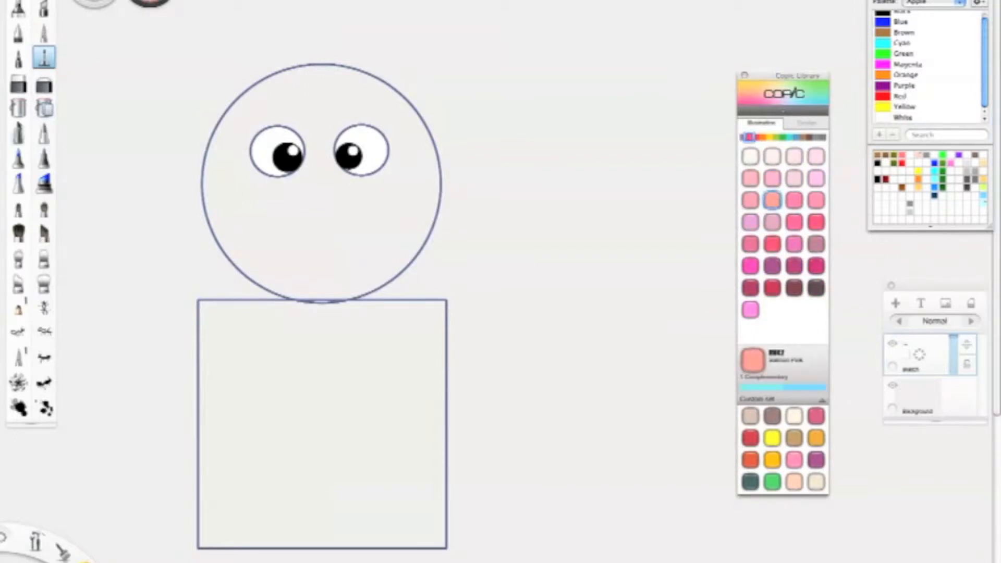
{"action": "left_click", "coordinate": [19, 108]}
{"action": "left_click", "coordinate": [335, 238]}
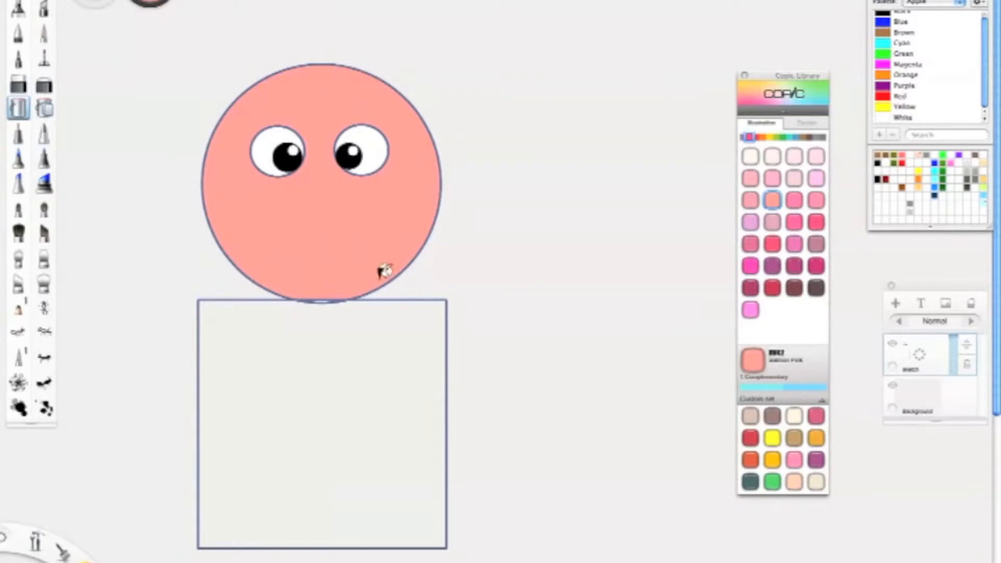
Fill the square body with light grey
{"action": "left_click", "coordinate": [349, 391]}
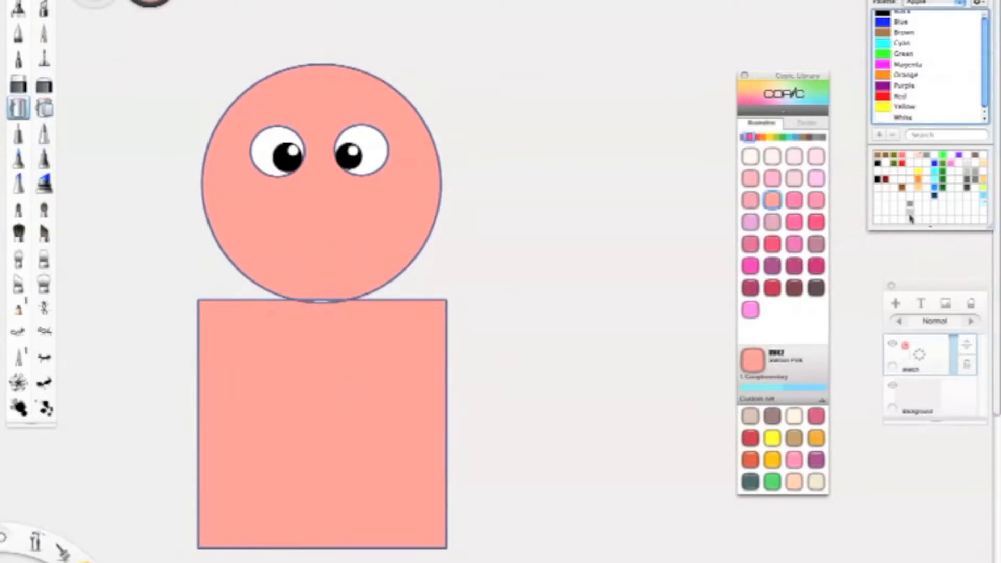
{"action": "left_click", "coordinate": [910, 214]}
{"action": "left_click", "coordinate": [372, 403]}
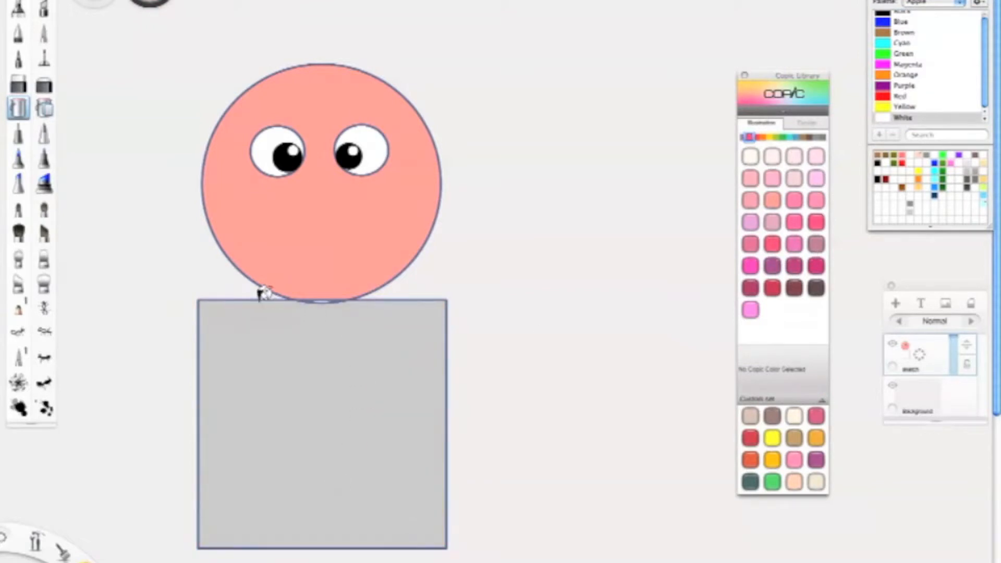
Outline two straight-sided arms angling down from the body's upper corners and two legs below it in Amethyst
{"action": "left_click", "coordinate": [621, 1]}
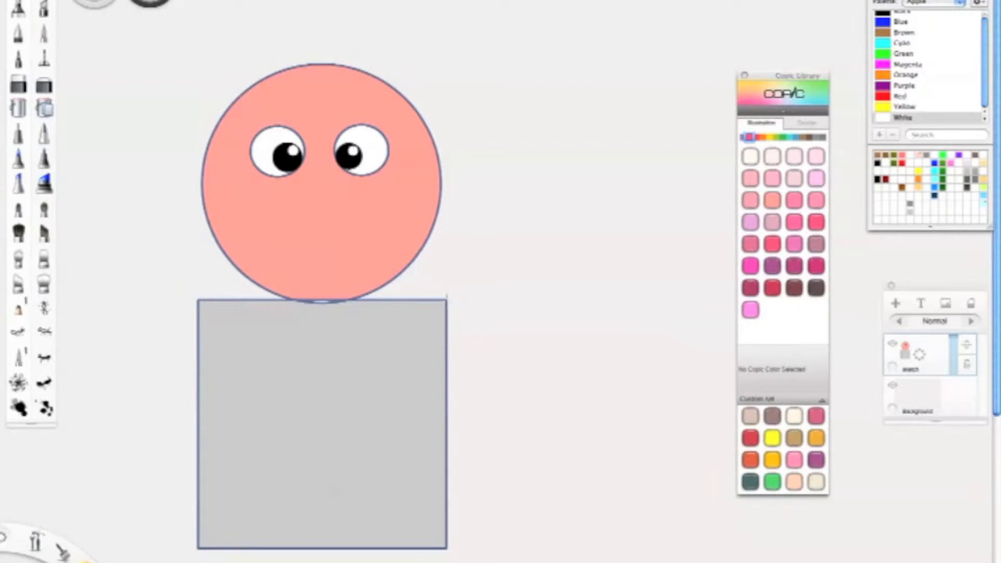
{"action": "left_click", "coordinate": [744, 137]}
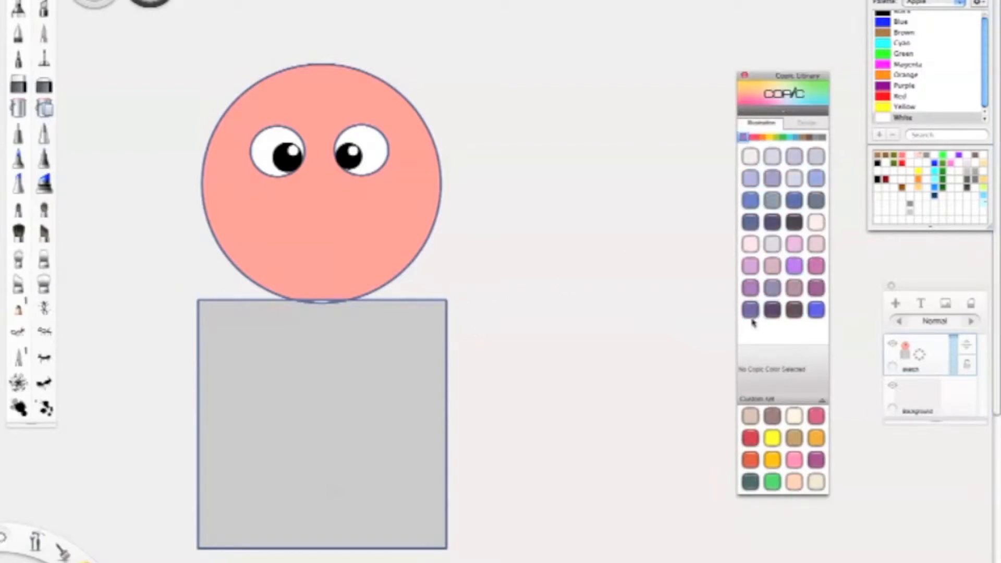
{"action": "left_click", "coordinate": [772, 310]}
{"action": "left_click", "coordinate": [750, 309]}
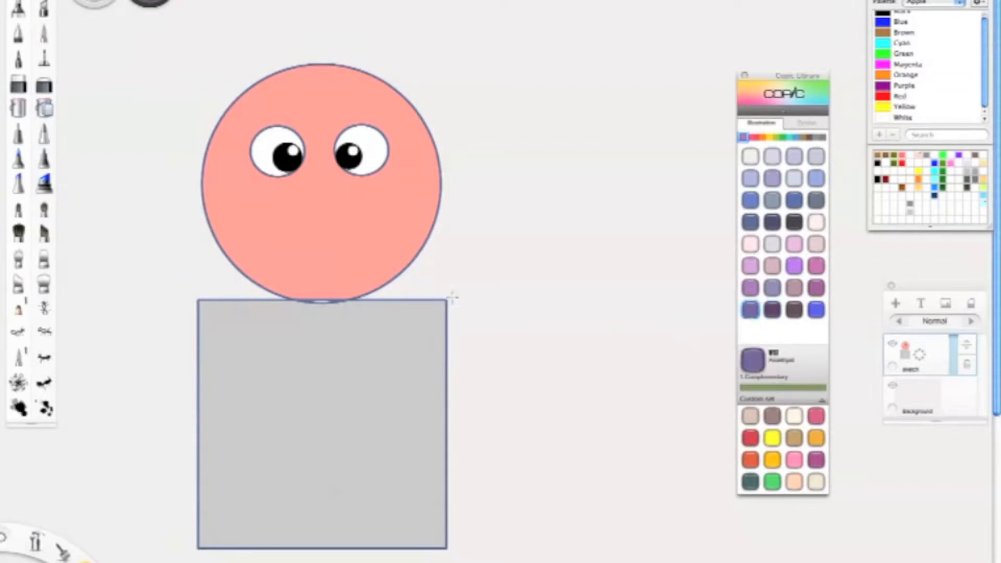
{"action": "mouse_move", "coordinate": [465, 311]}
{"action": "left_mouse_down"}
{"action": "mouse_move", "coordinate": [569, 398]}
{"action": "mouse_move", "coordinate": [551, 428]}
{"action": "mouse_move", "coordinate": [450, 356]}
{"action": "left_mouse_up"}
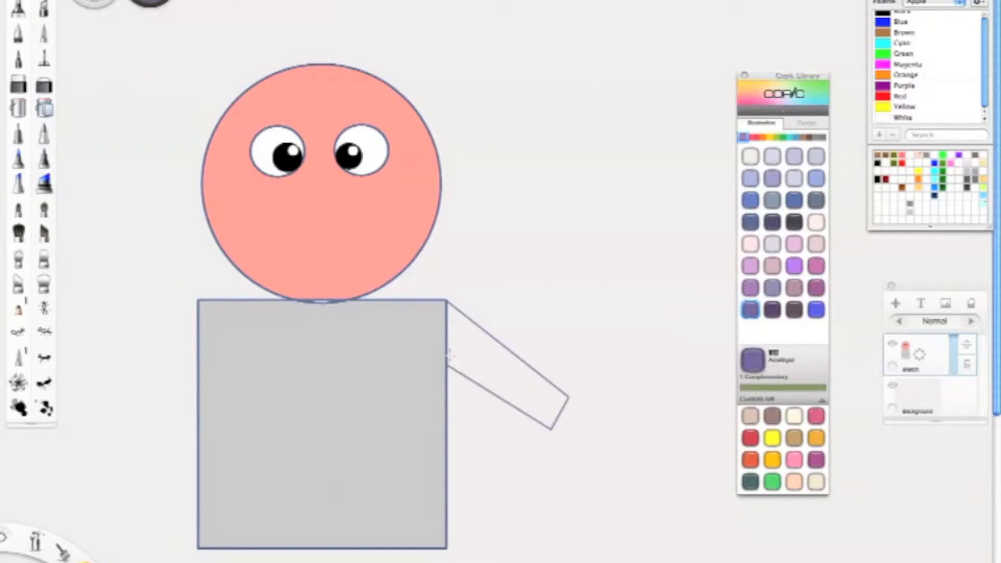
{"action": "left_click_drag", "start_coordinate": [192, 301], "coordinate": [76, 395]}
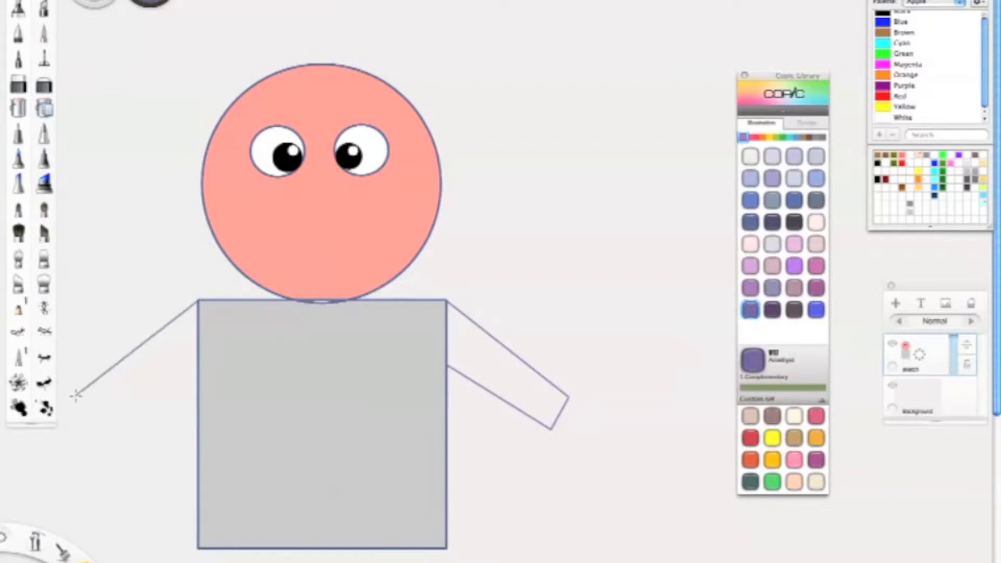
{"action": "left_click_drag", "start_coordinate": [105, 451], "coordinate": [196, 387]}
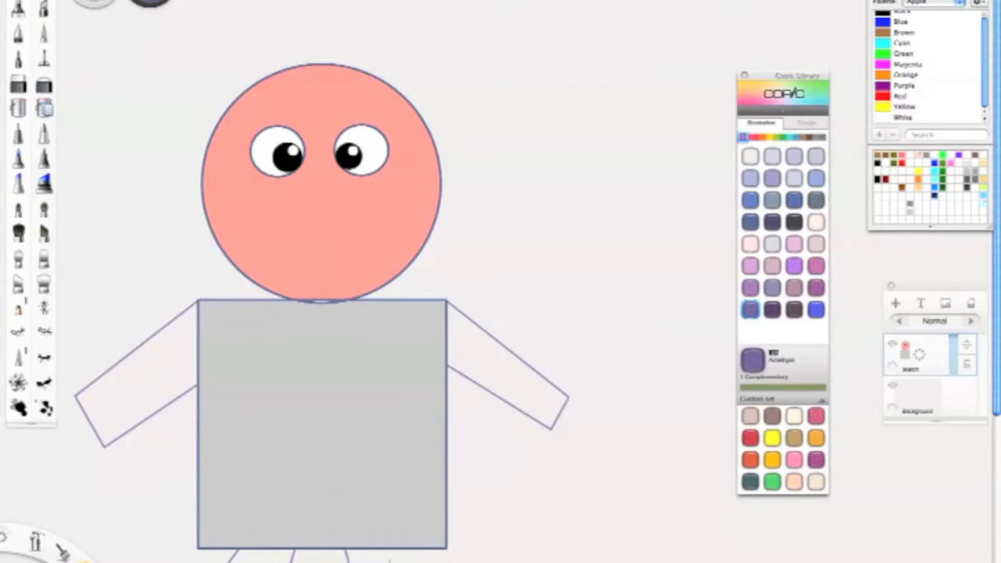
Fill both legs below the body with the Copic colour Aubergine
{"action": "left_click", "coordinate": [18, 108]}
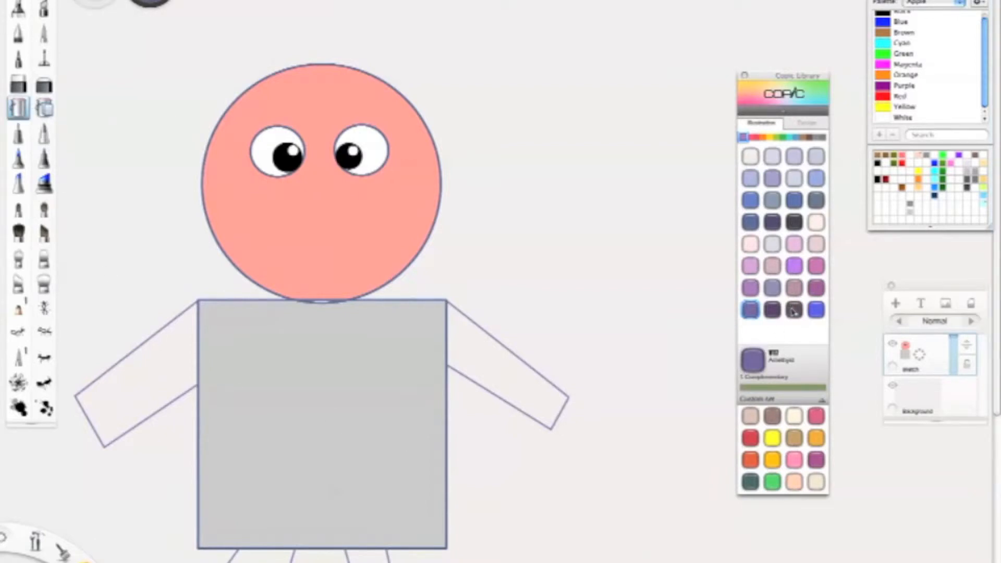
{"action": "left_click", "coordinate": [794, 310]}
{"action": "left_click", "coordinate": [270, 554]}
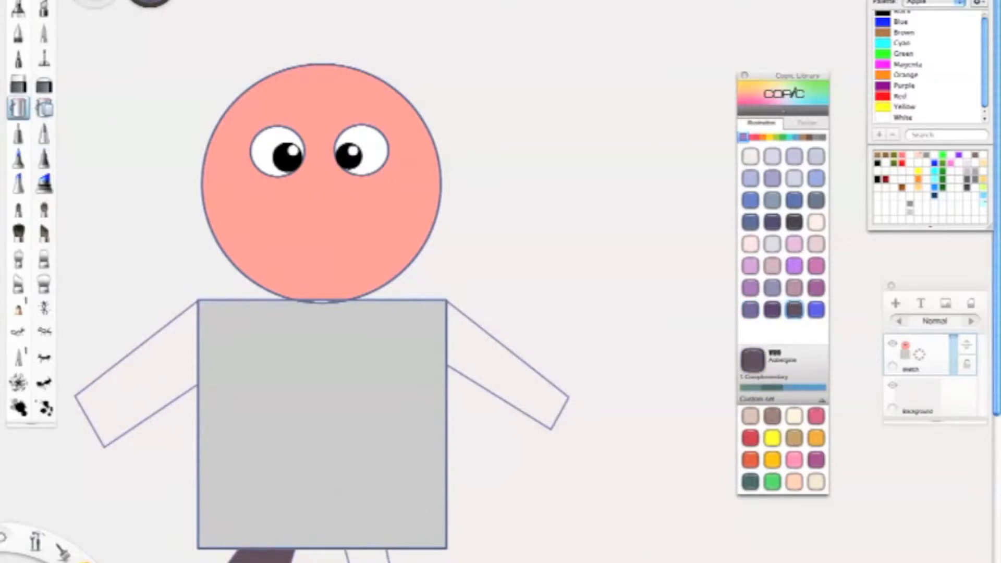
{"action": "left_click", "coordinate": [389, 550]}
Fill both arms with the fluorescent blue-violet Copic colour
{"action": "left_click", "coordinate": [816, 310]}
{"action": "left_click", "coordinate": [508, 355]}
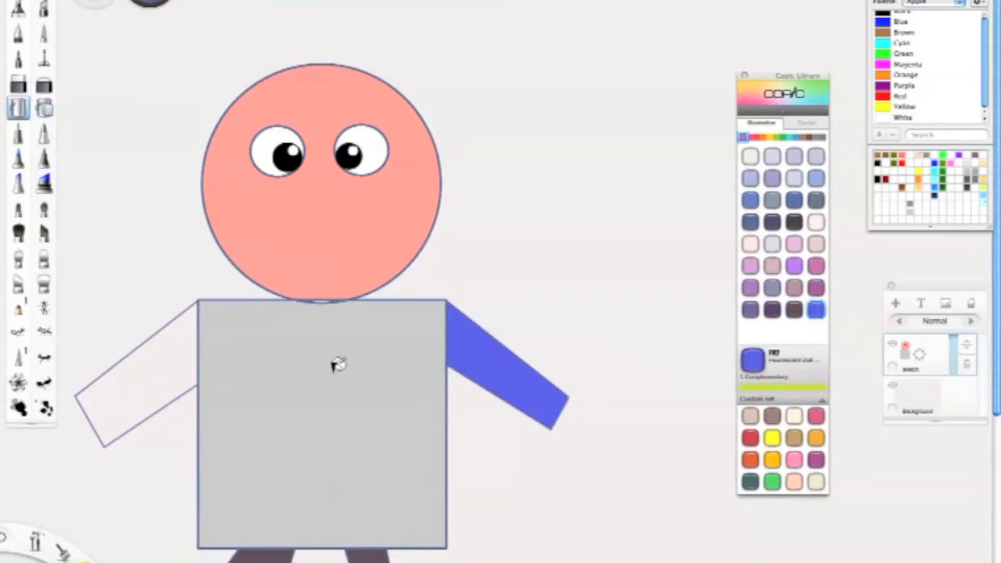
{"action": "left_click", "coordinate": [172, 365]}
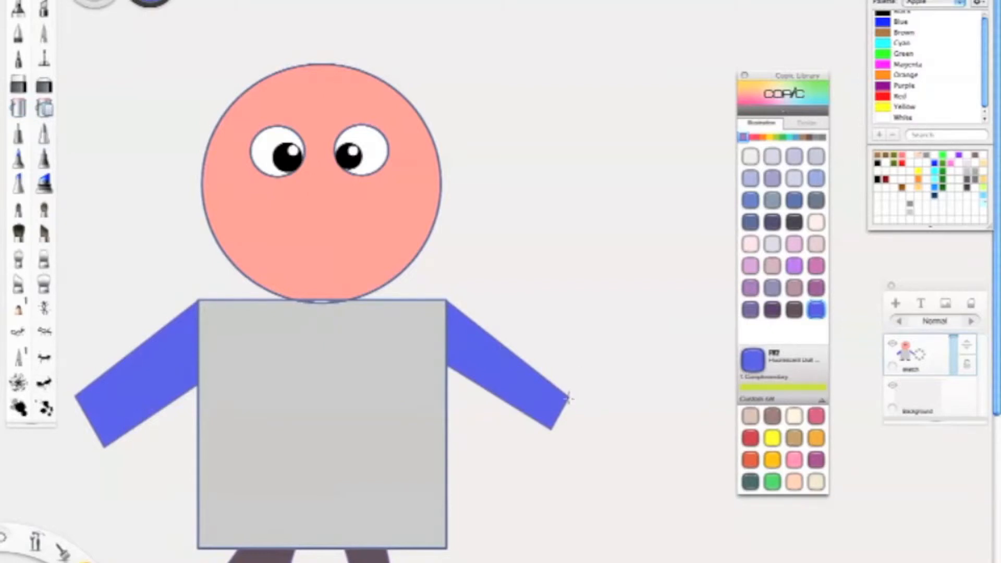
Try to draw a rounded mitten-shaped hand in Amethyst at the end of the arm, and undo it
{"action": "left_click", "coordinate": [750, 310]}
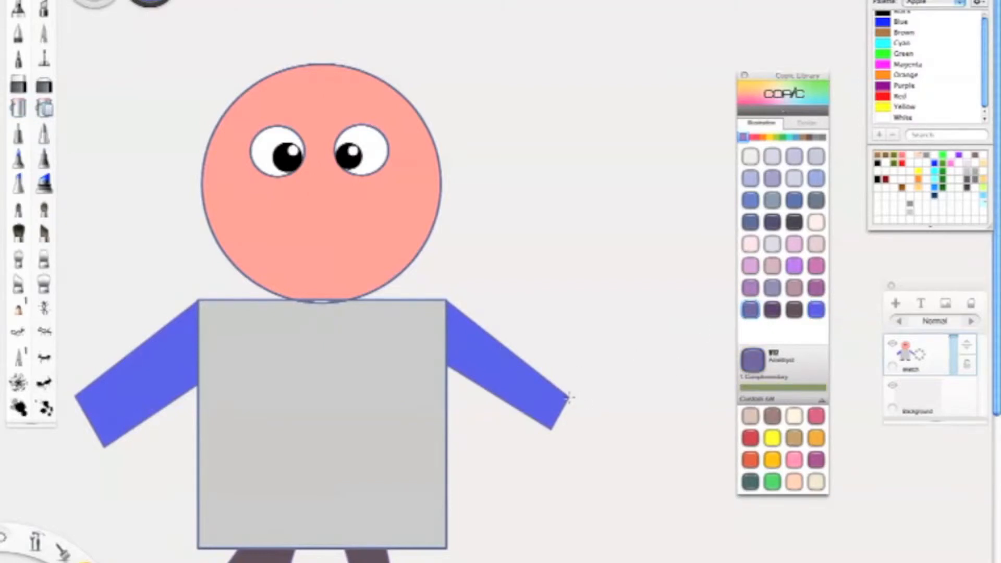
{"action": "mouse_move", "coordinate": [606, 410]}
{"action": "left_mouse_down"}
{"action": "mouse_move", "coordinate": [630, 426]}
{"action": "mouse_move", "coordinate": [629, 446]}
{"action": "mouse_move", "coordinate": [588, 456]}
{"action": "mouse_move", "coordinate": [553, 440]}
{"action": "left_mouse_up"}
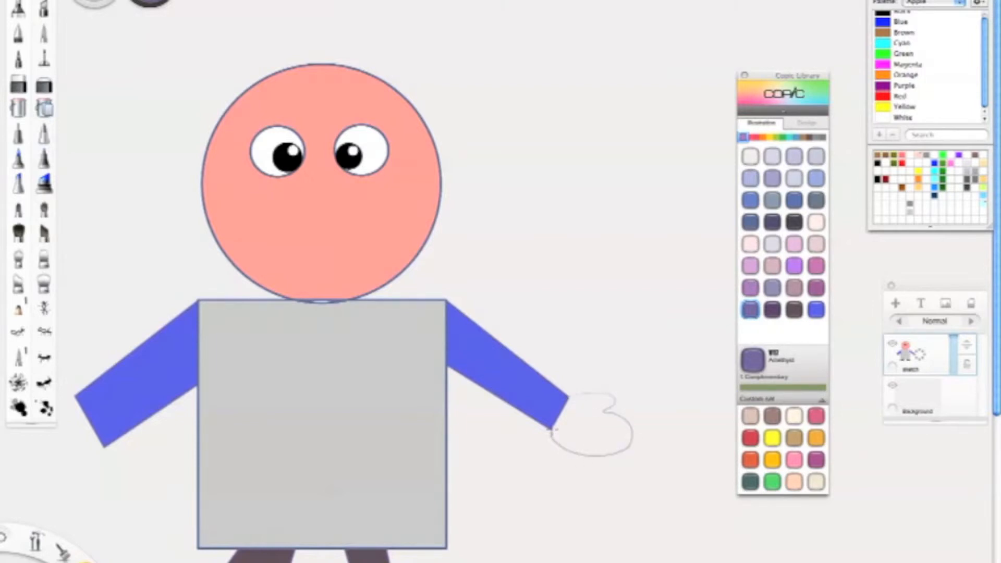
{"action": "key", "text": "super+z"}
{"action": "left_click", "coordinate": [44, 58]}
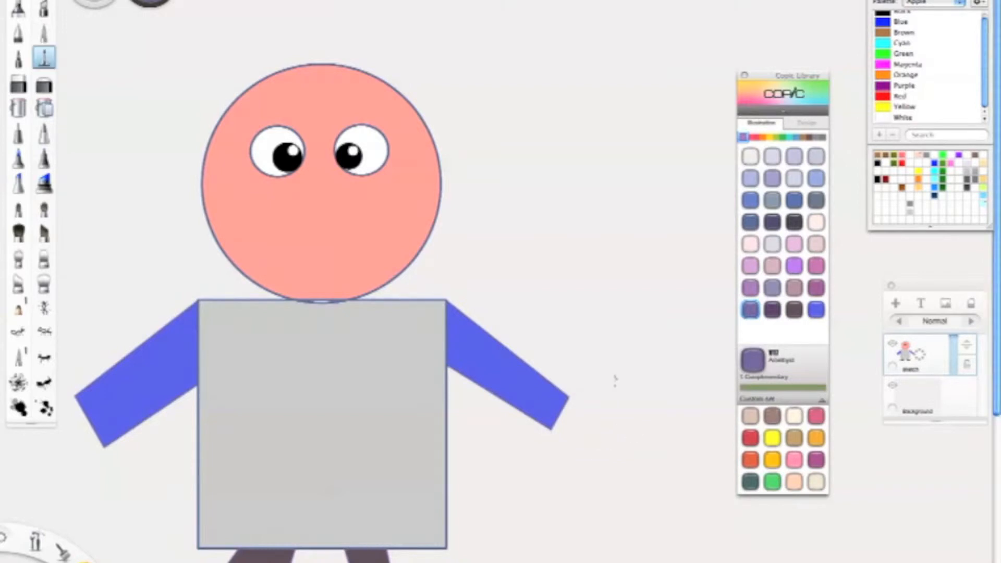
Draw rounded mitten-shaped hands with small thumbs in Amethyst at the ends of both arms
{"action": "mouse_move", "coordinate": [570, 398]}
{"action": "left_mouse_down"}
{"action": "mouse_move", "coordinate": [601, 389]}
{"action": "mouse_move", "coordinate": [602, 405]}
{"action": "mouse_move", "coordinate": [633, 429]}
{"action": "mouse_move", "coordinate": [633, 461]}
{"action": "mouse_move", "coordinate": [611, 471]}
{"action": "mouse_move", "coordinate": [569, 460]}
{"action": "mouse_move", "coordinate": [554, 441]}
{"action": "mouse_move", "coordinate": [570, 403]}
{"action": "left_mouse_up"}
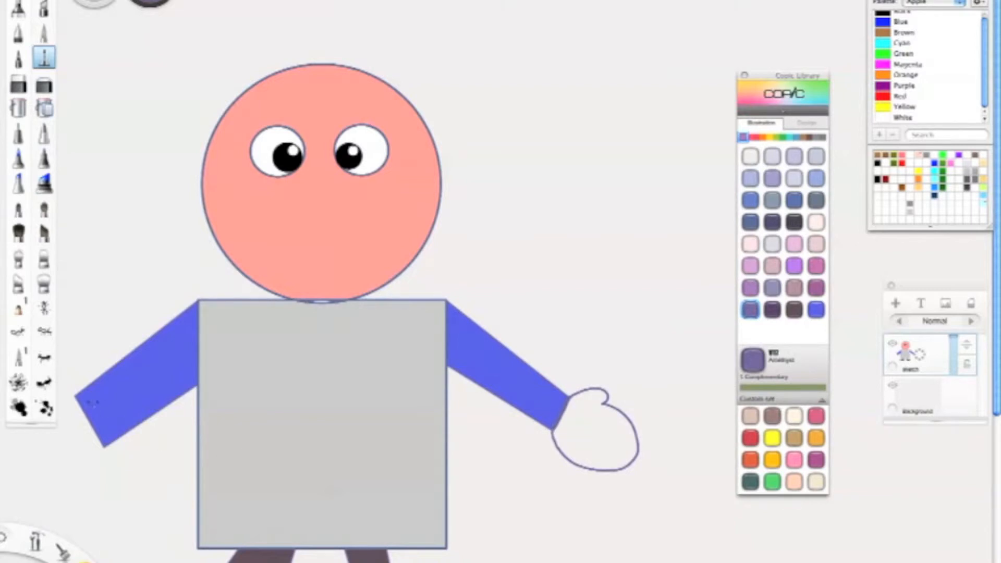
{"action": "key", "text": "space"}
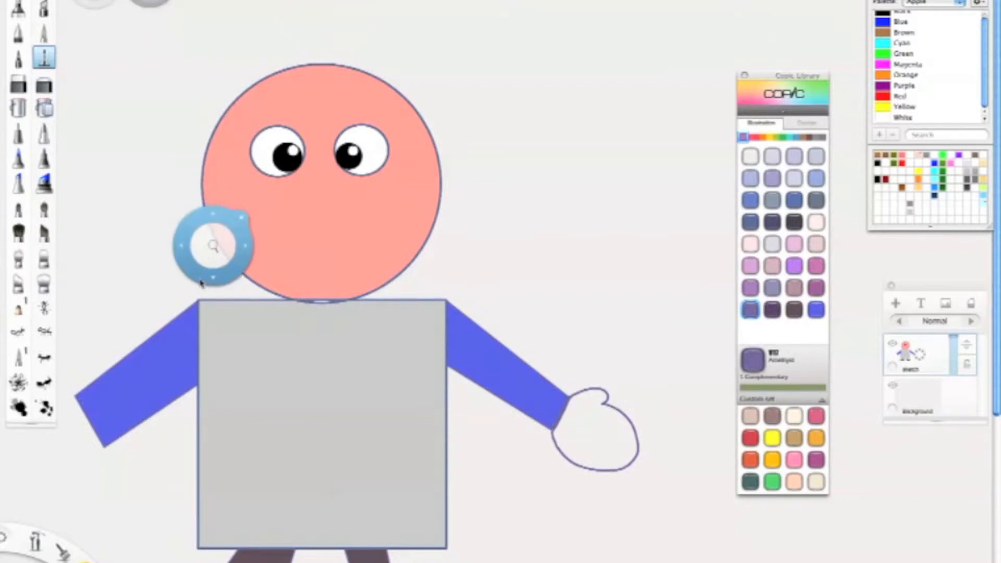
{"action": "left_click_drag", "start_coordinate": [204, 279], "coordinate": [295, 284]}
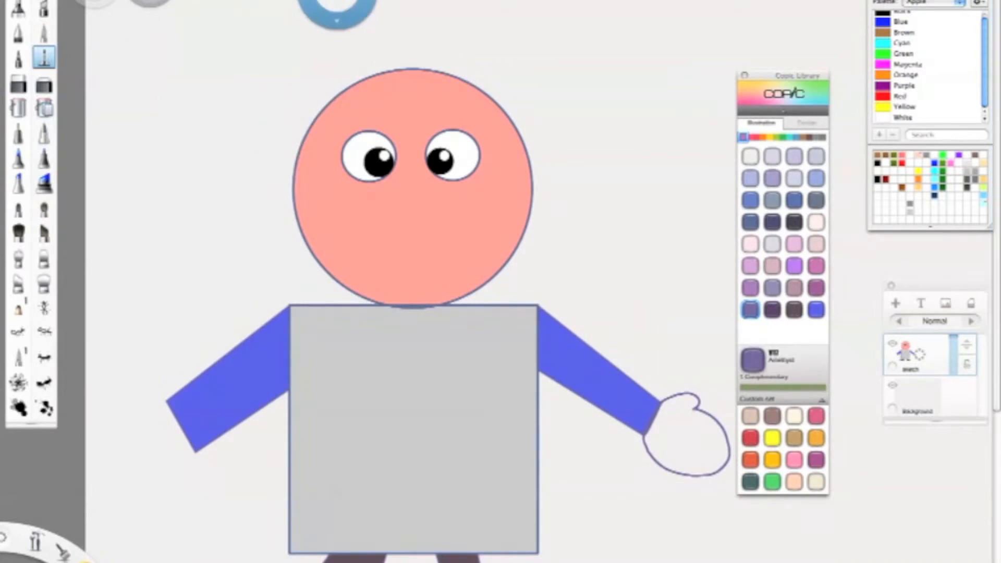
{"action": "mouse_move", "coordinate": [166, 401]}
{"action": "left_mouse_down"}
{"action": "mouse_move", "coordinate": [114, 428]}
{"action": "mouse_move", "coordinate": [131, 438]}
{"action": "mouse_move", "coordinate": [106, 487]}
{"action": "mouse_move", "coordinate": [130, 502]}
{"action": "mouse_move", "coordinate": [172, 483]}
{"action": "mouse_move", "coordinate": [193, 451]}
{"action": "left_mouse_up"}
Fill both mitten hands with the Copic colour Amethyst
{"action": "left_click", "coordinate": [18, 108]}
{"action": "left_click", "coordinate": [183, 424]}
{"action": "left_click", "coordinate": [696, 416]}
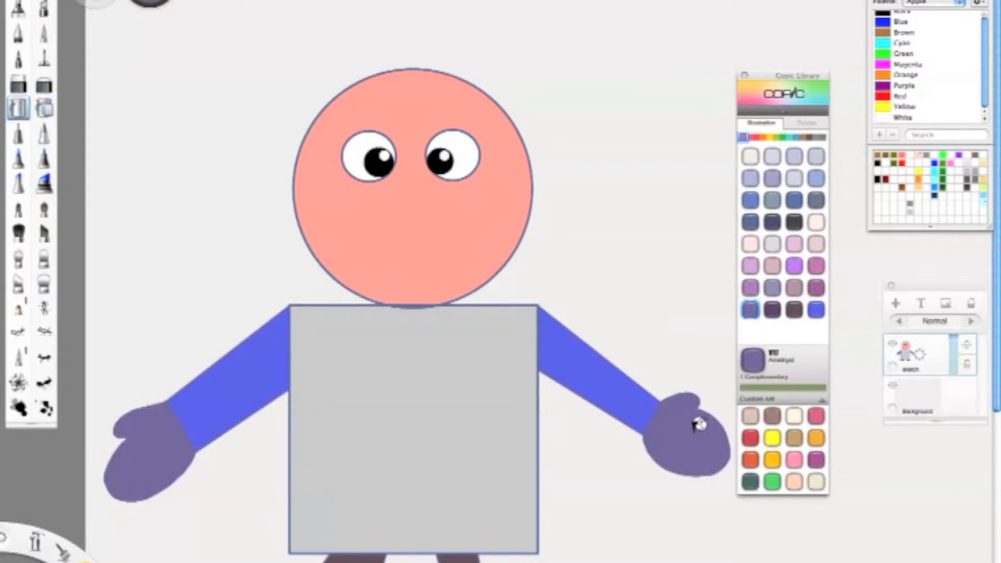
Draw a small round button in Amethyst on the upper middle of the body and fill it with the Copic colour Acacia
{"action": "left_click", "coordinate": [730, 1]}
{"action": "left_click", "coordinate": [44, 57]}
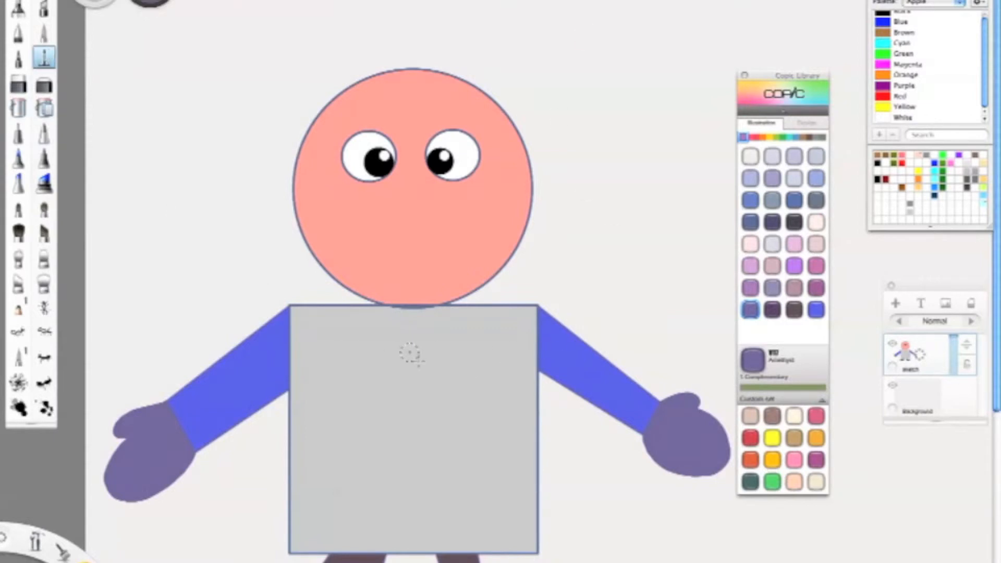
{"action": "left_click", "coordinate": [25, 111]}
{"action": "left_click", "coordinate": [773, 441]}
{"action": "left_click", "coordinate": [412, 352]}
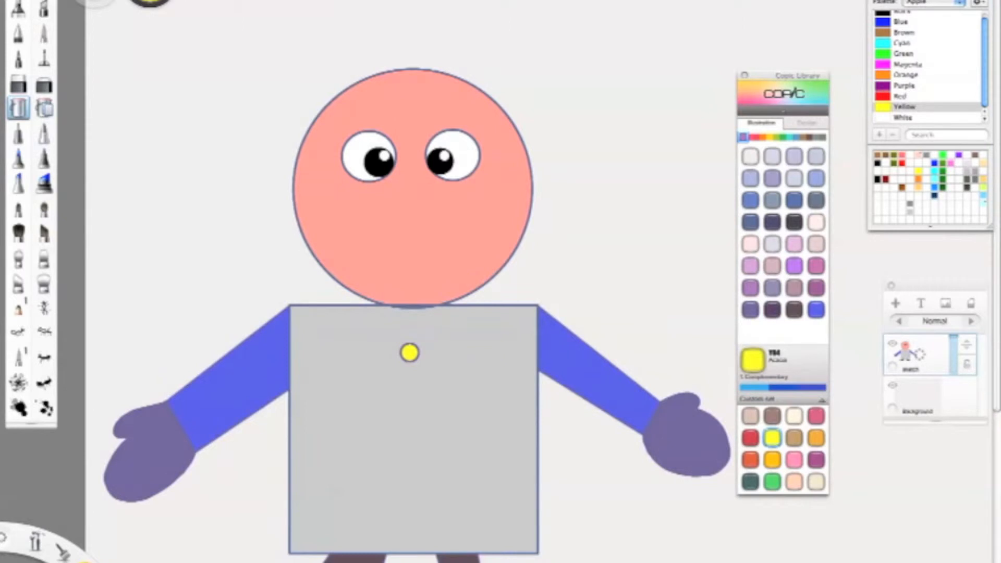
Copy the yellow button and paste three copies in an evenly spaced column below it down the body
{"action": "key", "text": "space"}
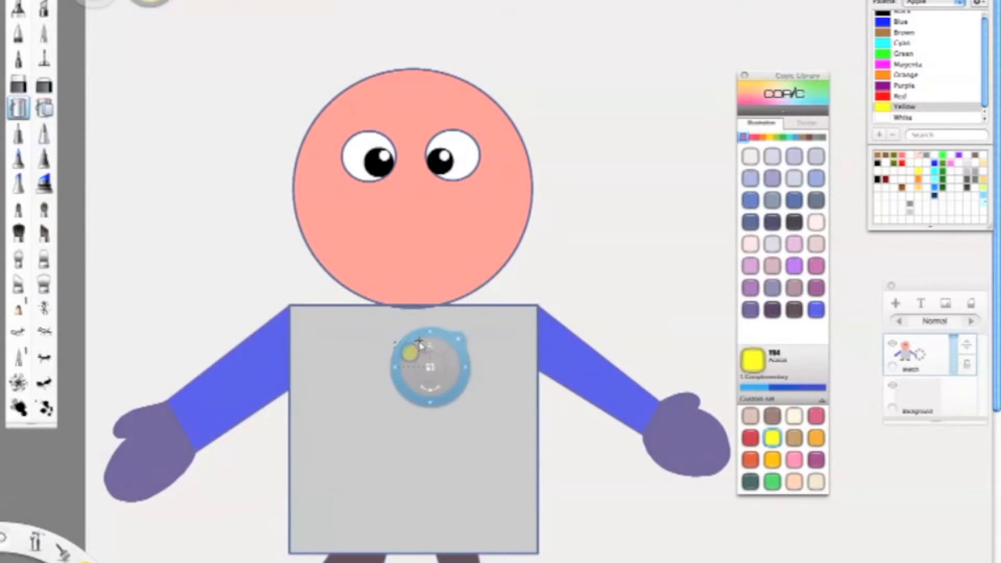
{"action": "key", "text": "space"}
{"action": "left_click_drag", "start_coordinate": [390, 338], "coordinate": [431, 369]}
{"action": "key", "text": "space"}
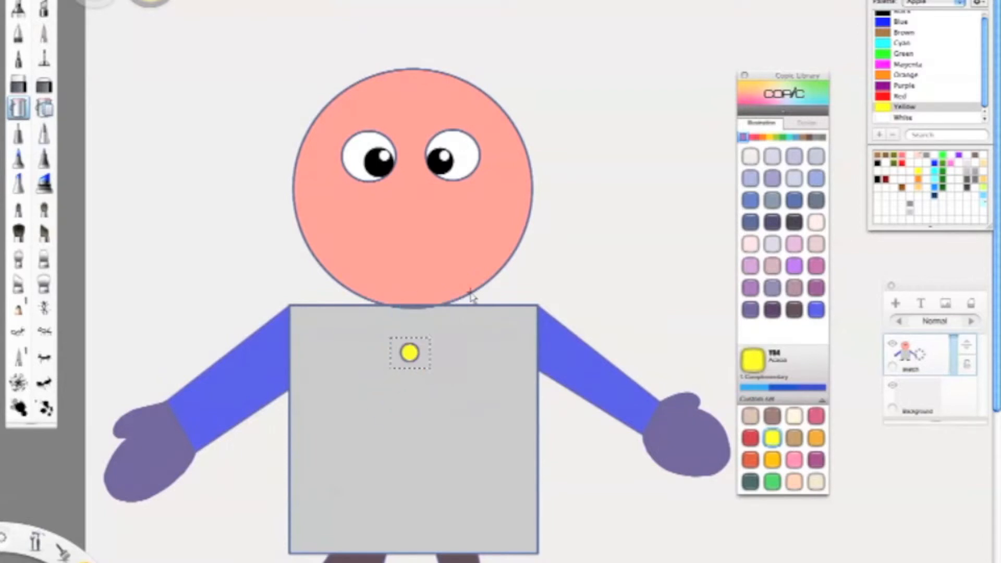
{"action": "key", "text": "super+v"}
{"action": "left_click_drag", "start_coordinate": [506, 307], "coordinate": [423, 428]}
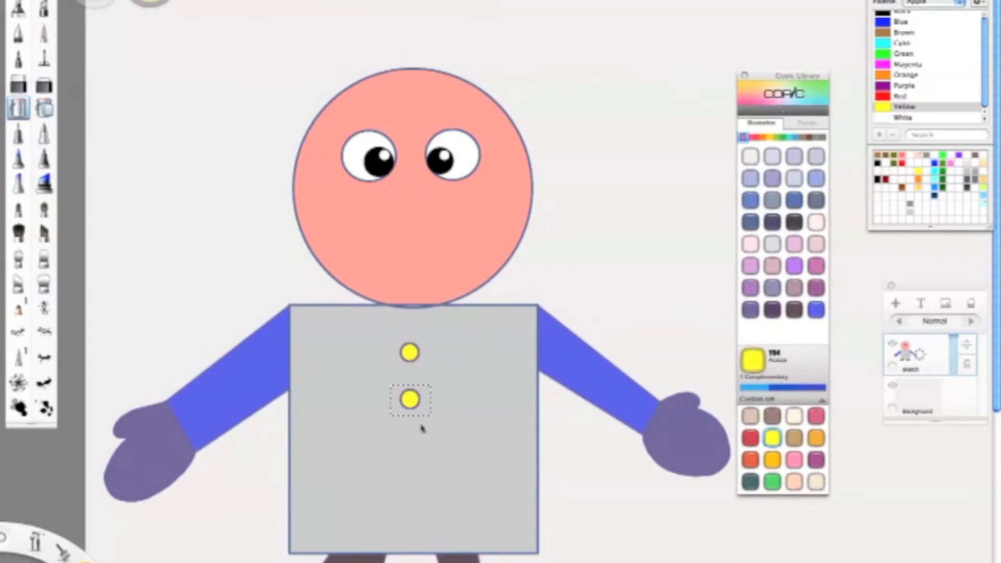
{"action": "key", "text": "super+v"}
{"action": "left_click_drag", "start_coordinate": [514, 300], "coordinate": [430, 468]}
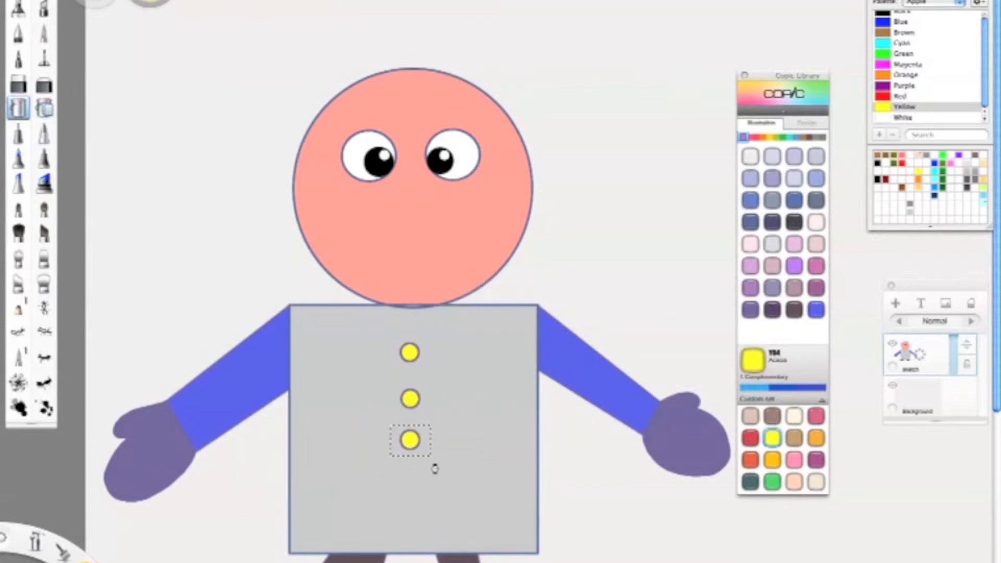
{"action": "key", "text": "super+v"}
{"action": "left_click_drag", "start_coordinate": [512, 317], "coordinate": [428, 510]}
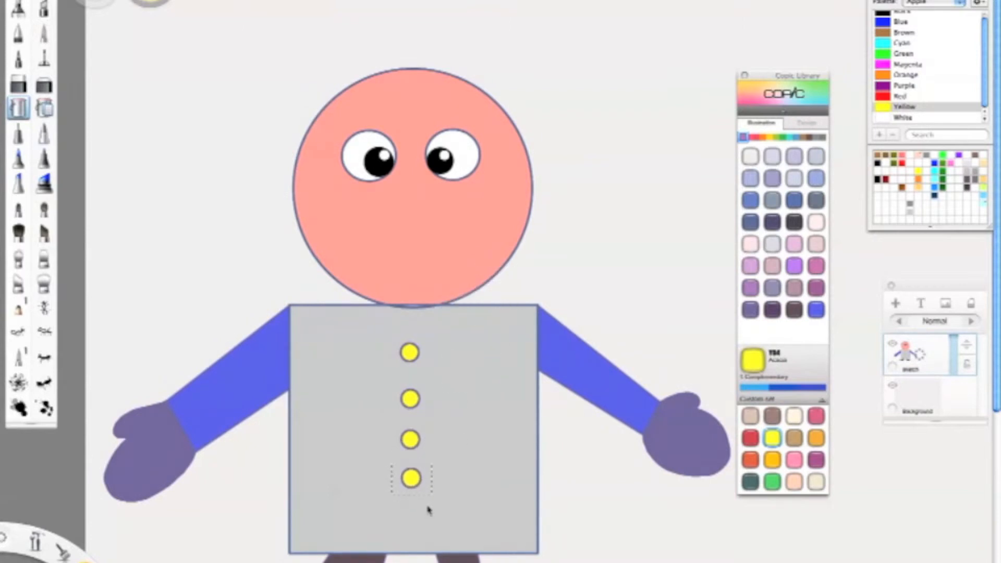
Try to paste a fifth button at the lower end of the column, and undo it
{"action": "key", "text": "super+v"}
{"action": "left_click_drag", "start_coordinate": [514, 317], "coordinate": [430, 547]}
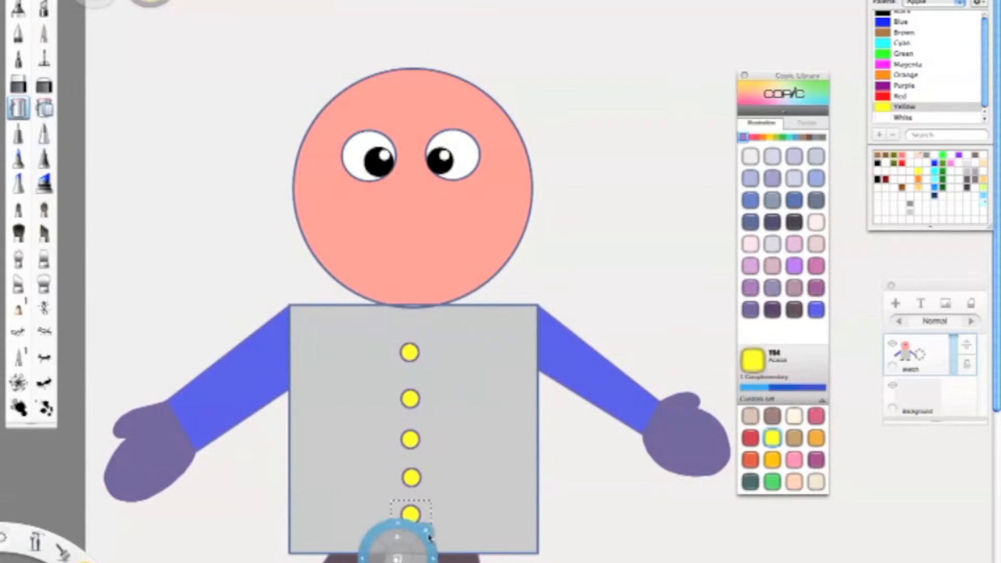
{"action": "key", "text": "super+z"}
{"action": "key", "text": "super+z"}
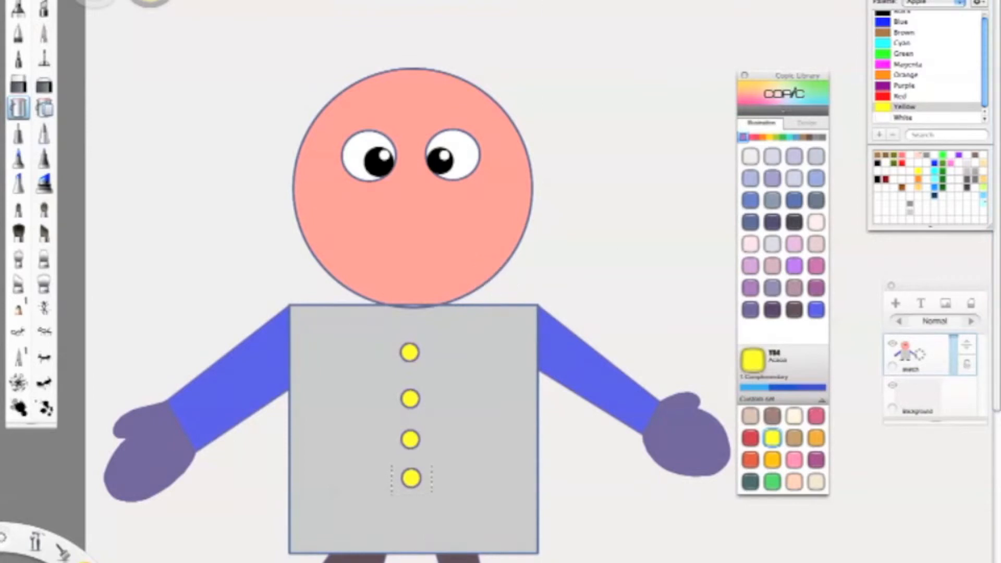
Clear the button selection and outline an open smiling mouth with two upper teeth and a tongue in Amethyst
{"action": "key", "text": "super+d"}
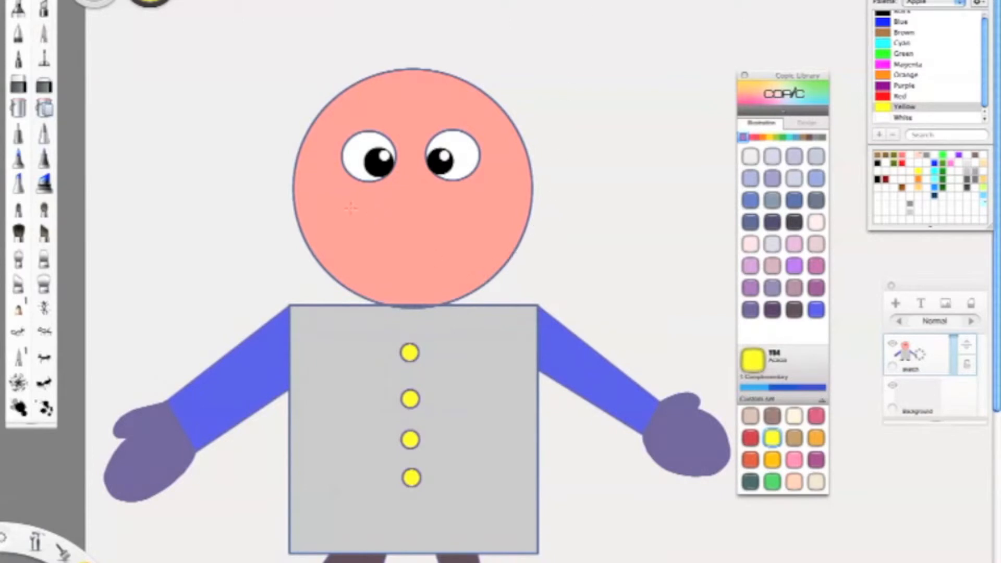
{"action": "left_click", "coordinate": [750, 309]}
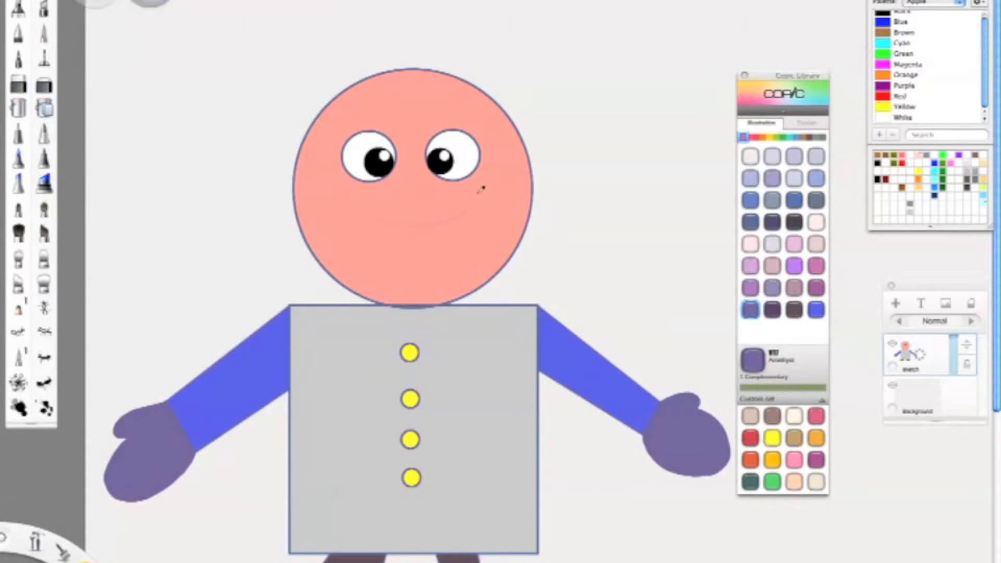
{"action": "left_click", "coordinate": [44, 57]}
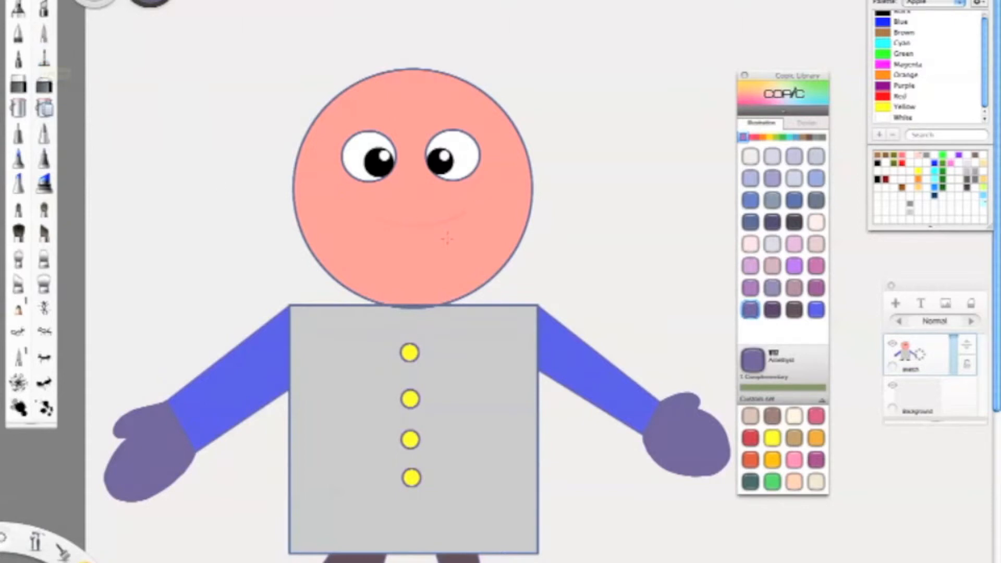
{"action": "left_click", "coordinate": [45, 58]}
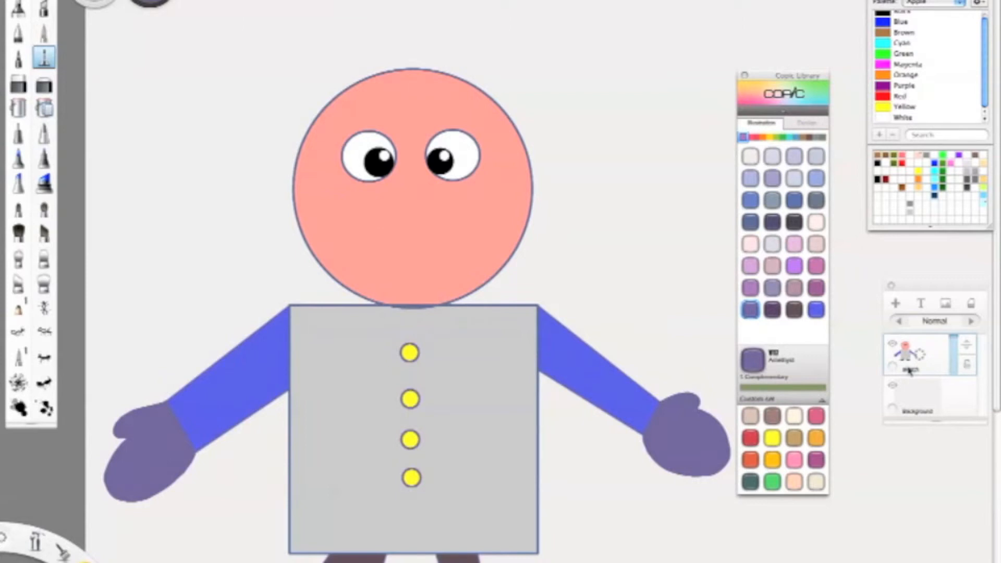
{"action": "mouse_move", "coordinate": [372, 224]}
{"action": "left_mouse_down"}
{"action": "mouse_move", "coordinate": [426, 223]}
{"action": "mouse_move", "coordinate": [460, 209]}
{"action": "mouse_move", "coordinate": [414, 289]}
{"action": "left_mouse_up"}
{"action": "left_click_drag", "start_coordinate": [367, 223], "coordinate": [413, 291]}
{"action": "key", "text": "super+z"}
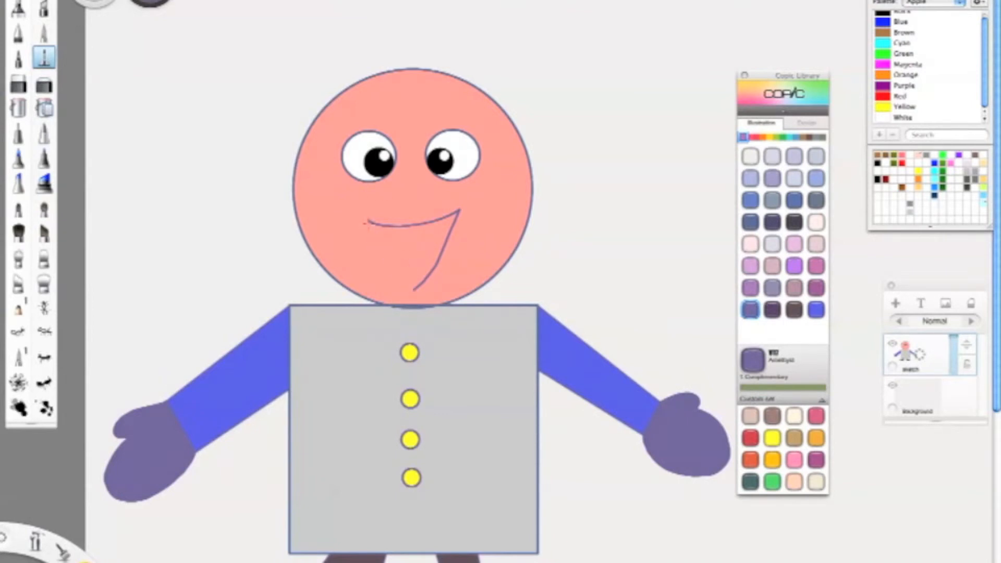
{"action": "left_click_drag", "start_coordinate": [365, 219], "coordinate": [400, 281]}
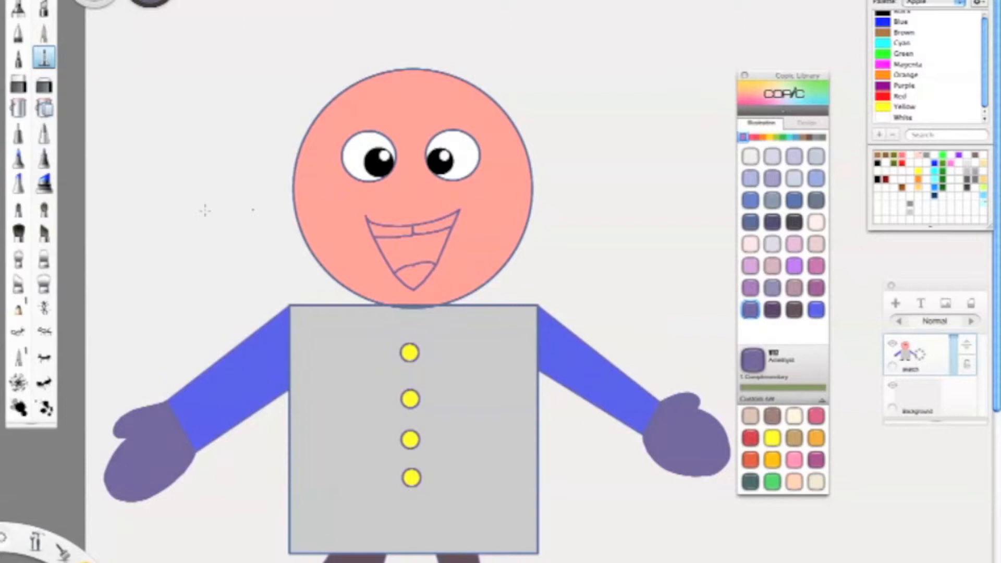
Fill the tongue with the Copic colour Garnet and the inside of the mouth with black
{"action": "left_click", "coordinate": [18, 108]}
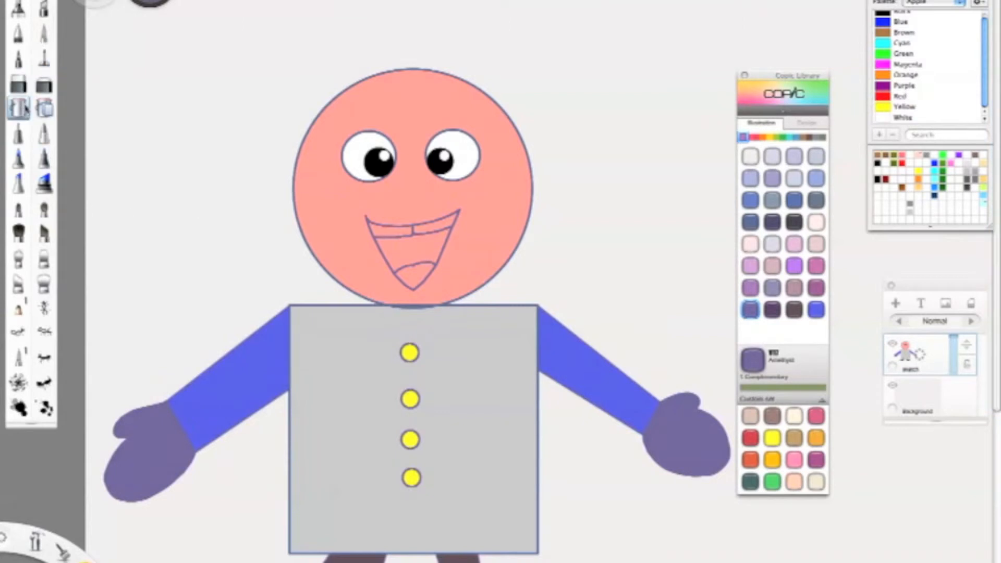
{"action": "left_click", "coordinate": [757, 137]}
{"action": "left_click", "coordinate": [794, 288]}
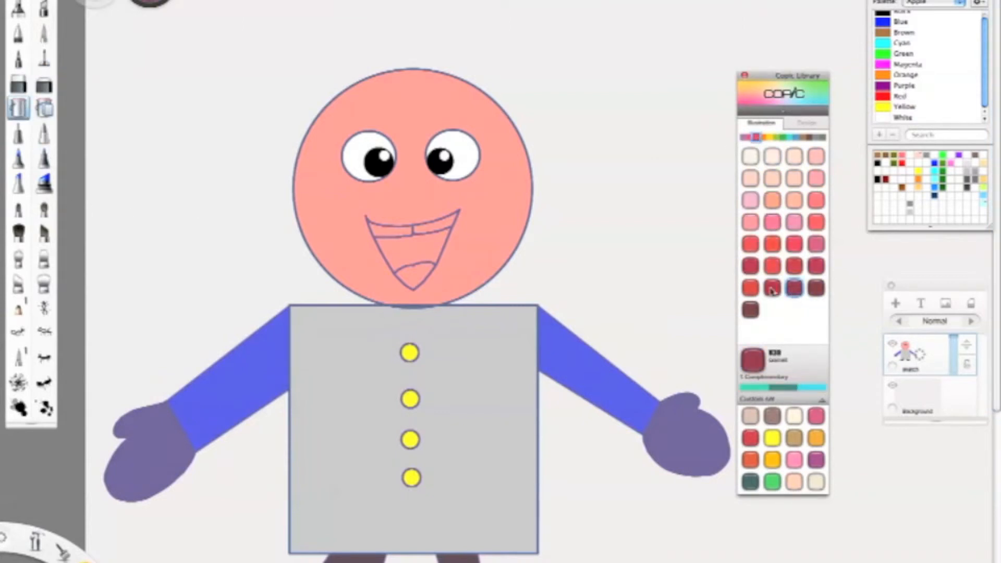
{"action": "left_click", "coordinate": [424, 268]}
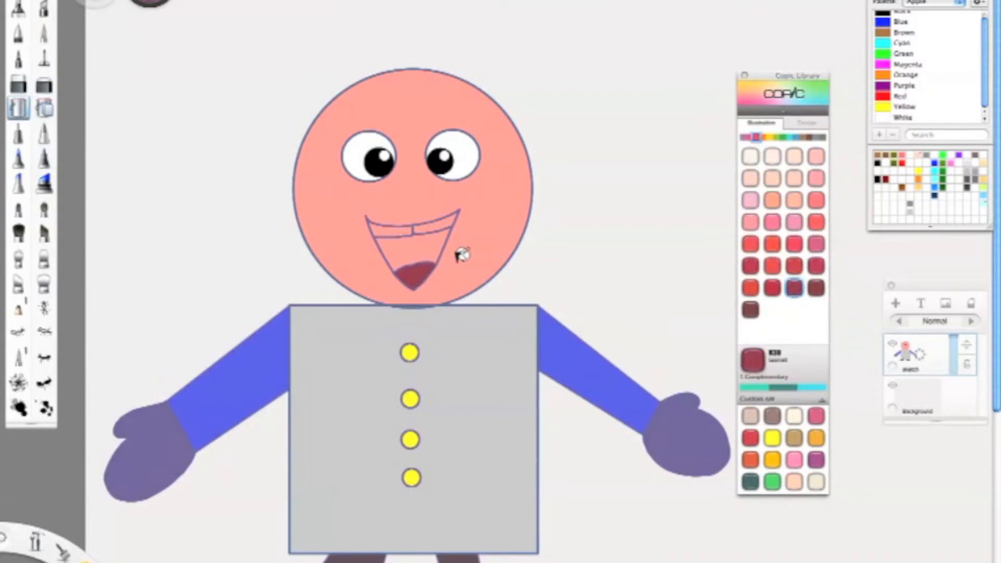
{"action": "left_click", "coordinate": [879, 180]}
{"action": "left_click", "coordinate": [424, 237]}
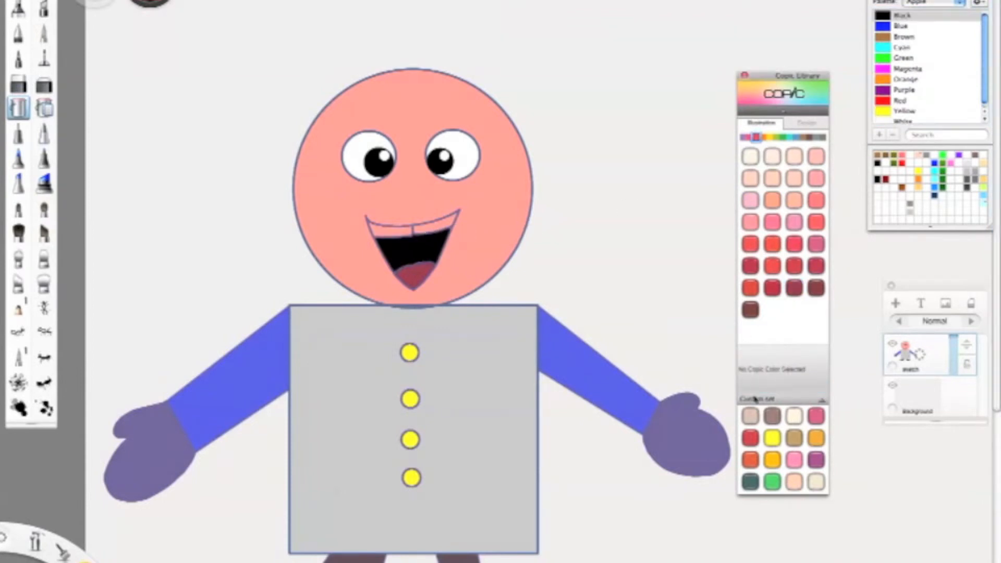
Fill both upper teeth with the Copic colour Floral White
{"action": "left_click", "coordinate": [794, 418]}
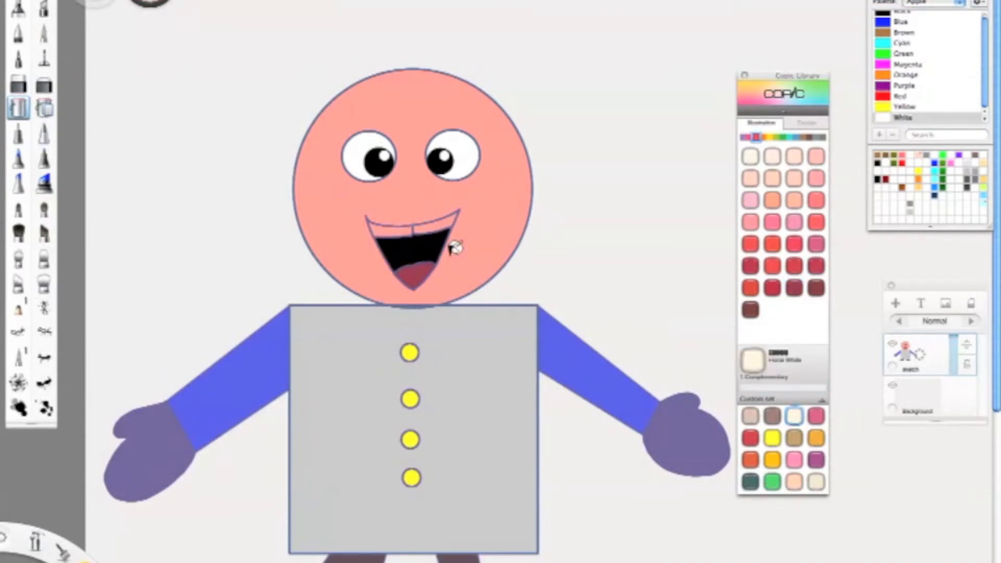
{"action": "left_click", "coordinate": [434, 224]}
{"action": "left_click", "coordinate": [404, 228]}
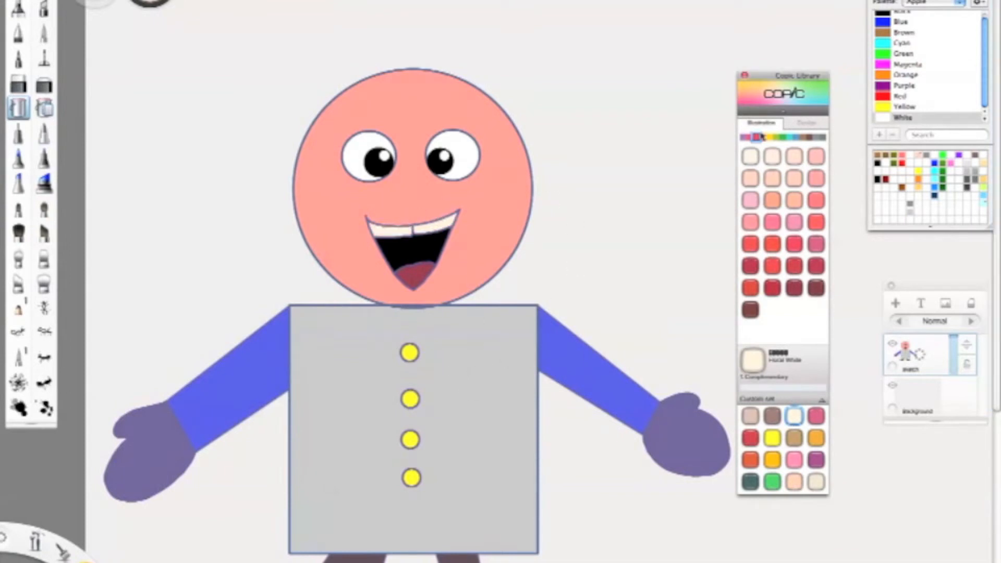
Draw a small round nose in Amethyst between the eyes and the mouth
{"action": "left_click", "coordinate": [743, 136]}
{"action": "left_click", "coordinate": [750, 310]}
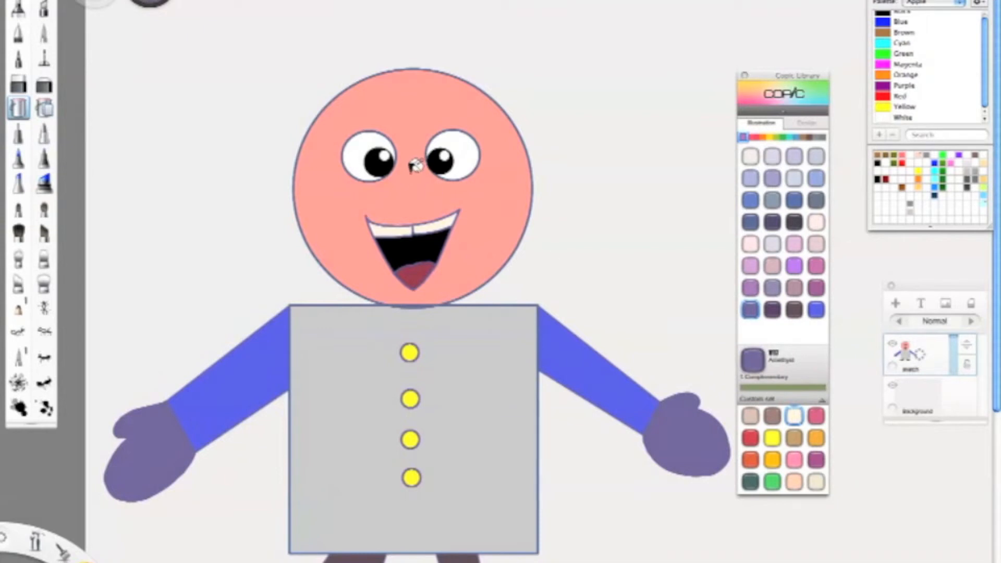
{"action": "left_click", "coordinate": [43, 58]}
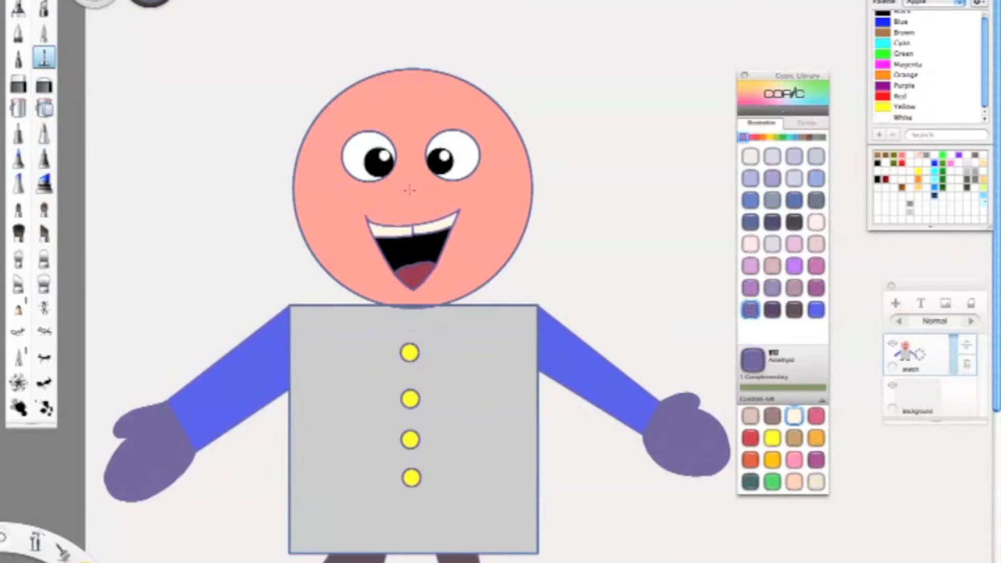
{"action": "left_click_drag", "start_coordinate": [420, 197], "coordinate": [420, 197]}
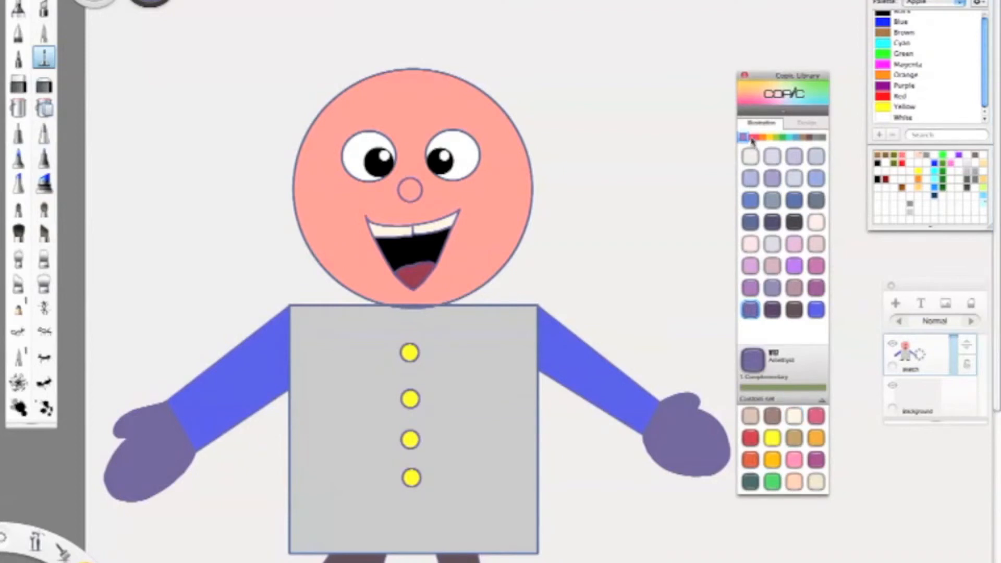
Choose the Copic colour Flesh from the red family as the drawing colour
{"action": "left_click", "coordinate": [759, 139]}
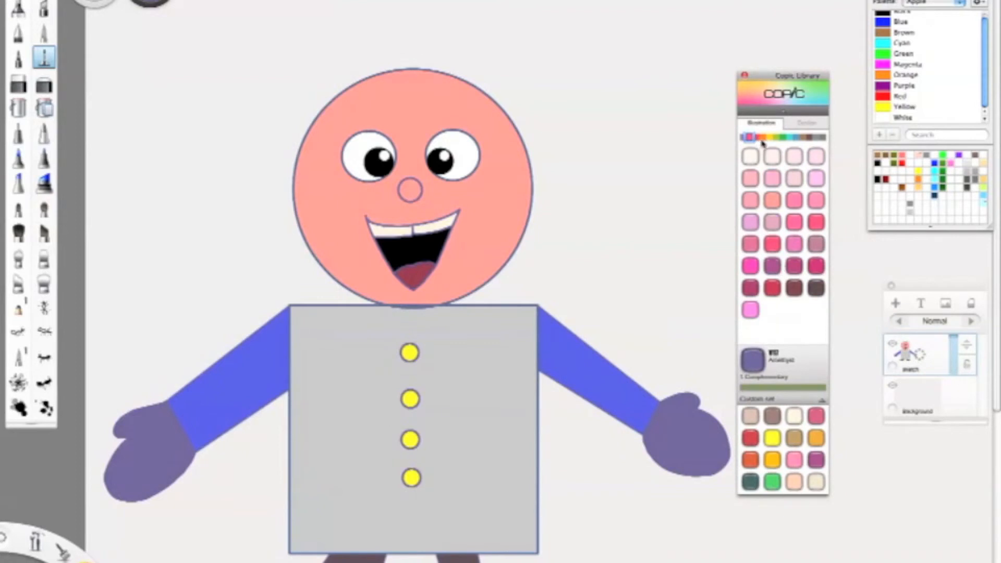
{"action": "left_click", "coordinate": [762, 139]}
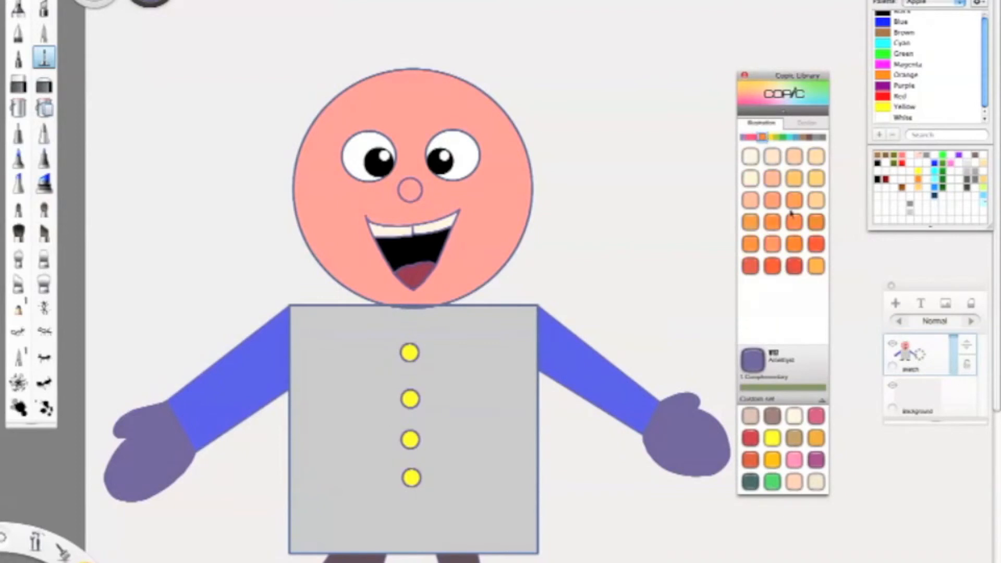
{"action": "left_click", "coordinate": [757, 138]}
{"action": "left_click", "coordinate": [776, 199]}
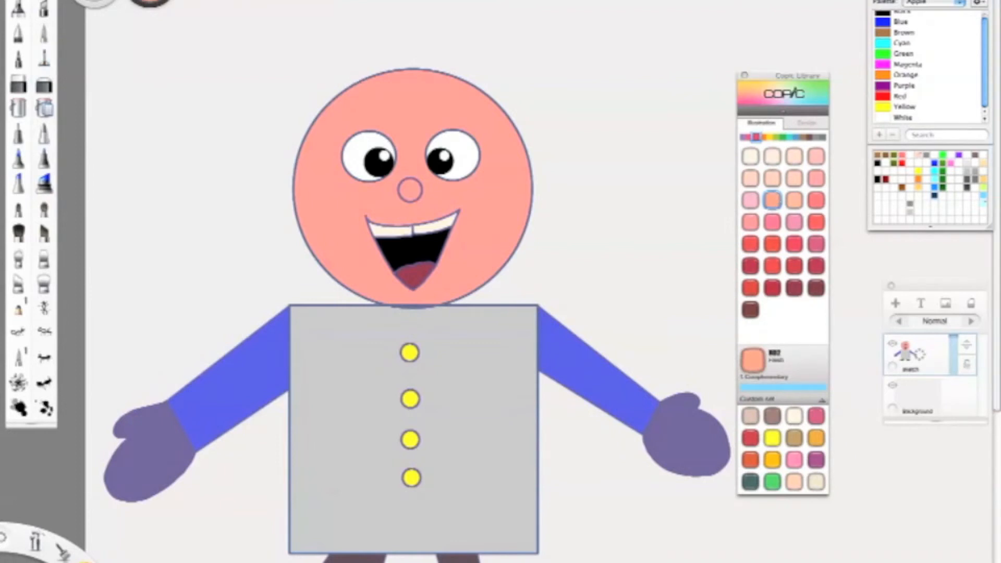
Undo the round nose outline above the mouth
{"action": "key", "text": "space"}
{"action": "left_click_drag", "start_coordinate": [415, 189], "coordinate": [529, 128]}
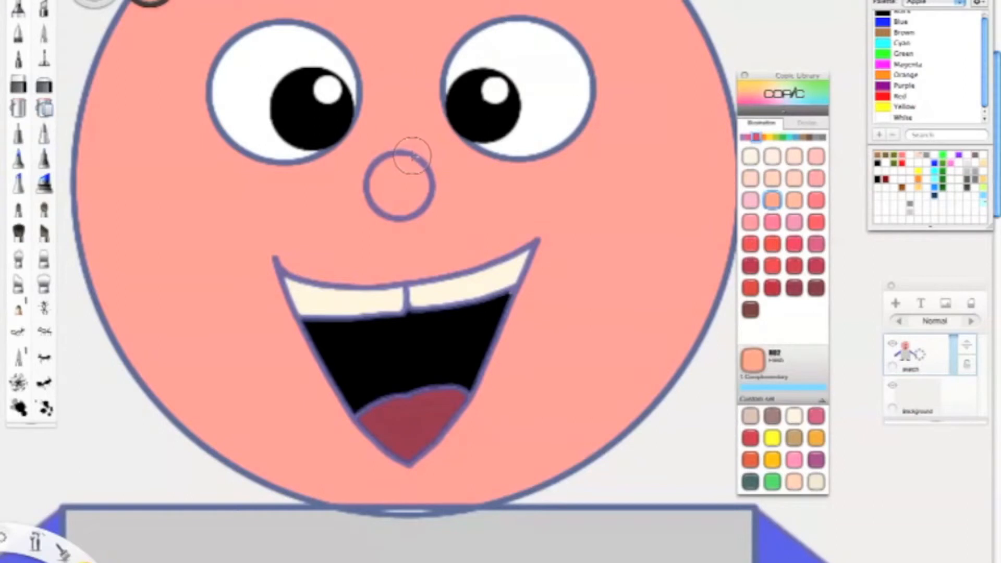
{"action": "key", "text": "super+z"}
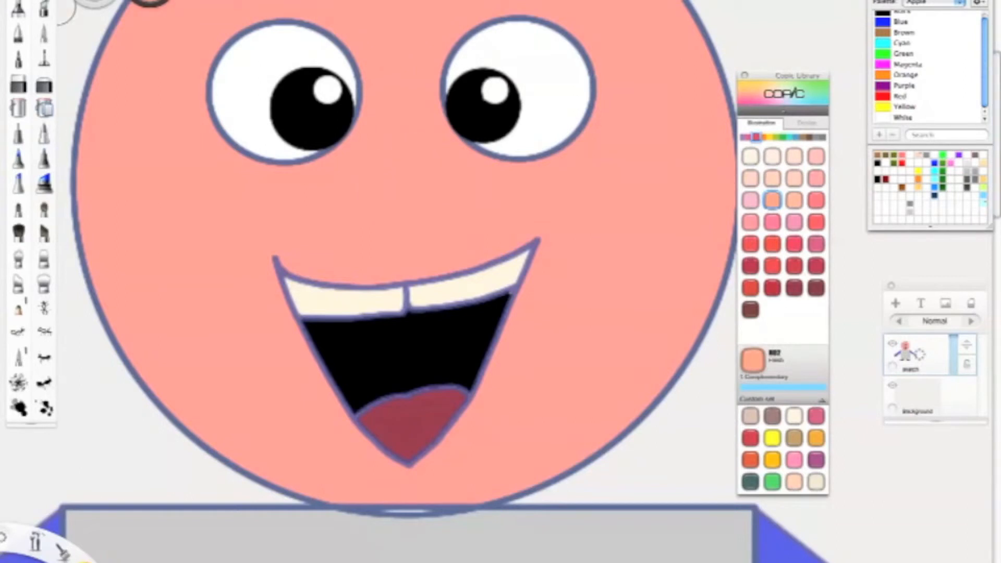
{"action": "left_click", "coordinate": [150, 2]}
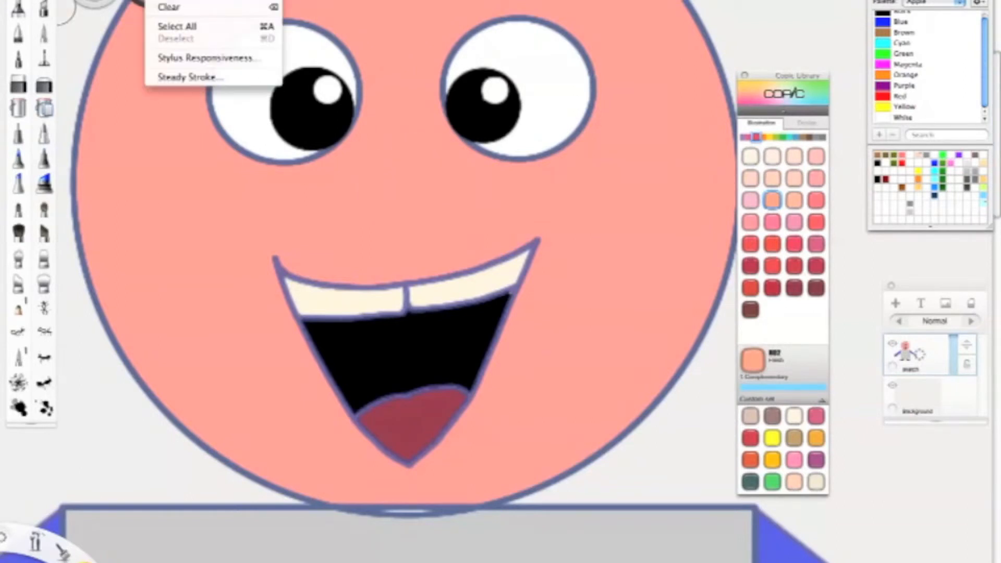
{"action": "left_click", "coordinate": [150, 2]}
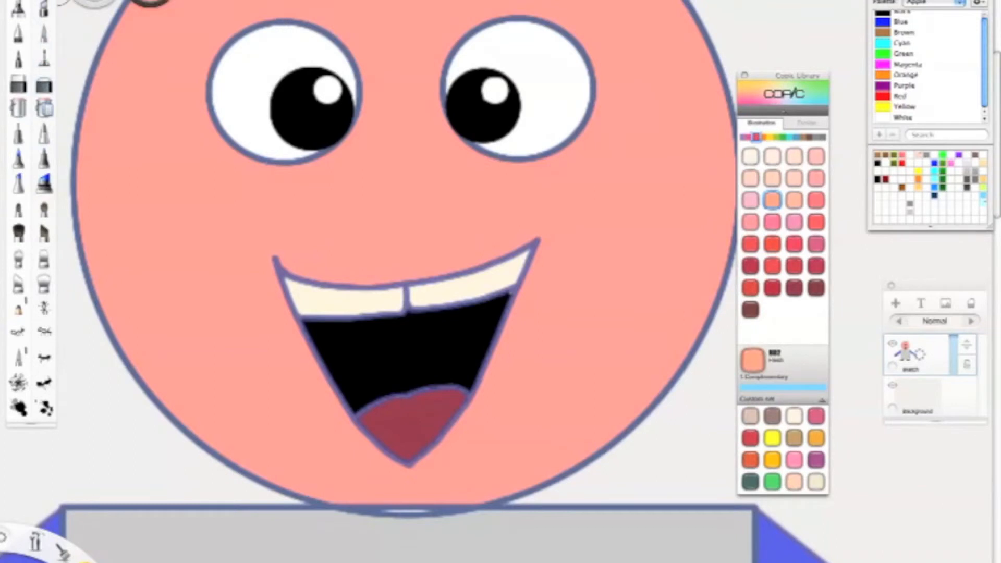
Restore the undone round nose outline and shade inside it with the Copic colour Lipstick Orange
{"action": "left_click", "coordinate": [150, 2]}
{"action": "left_click", "coordinate": [150, 1]}
{"action": "left_click", "coordinate": [151, 2]}
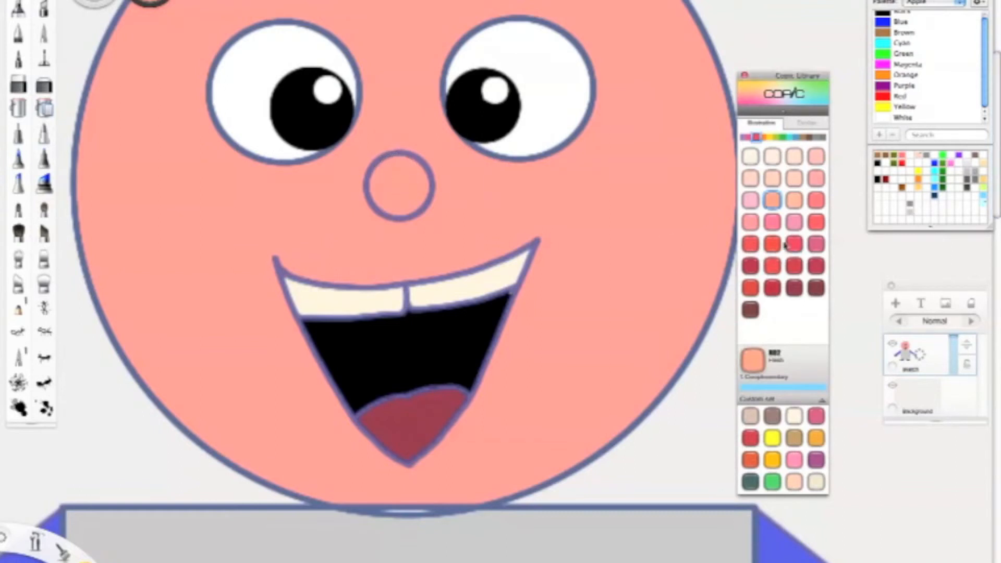
{"action": "left_click", "coordinate": [775, 266]}
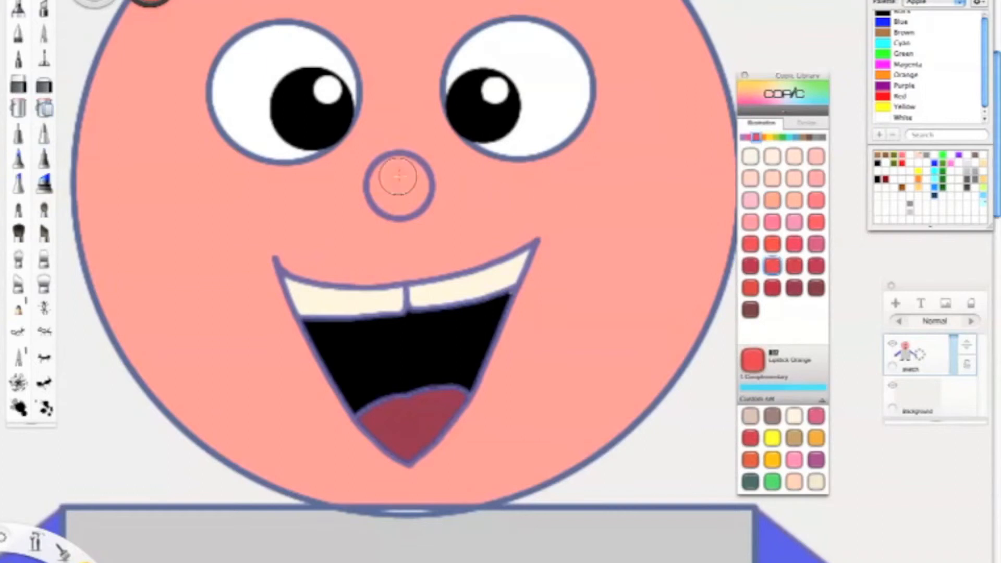
{"action": "left_click_drag", "start_coordinate": [416, 203], "coordinate": [380, 193]}
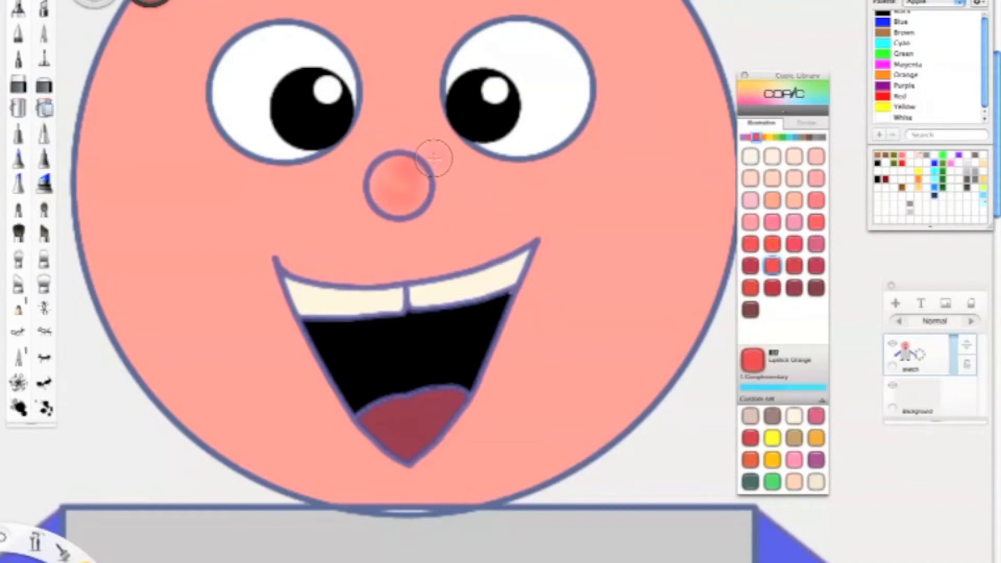
Outline spiky hair around the top of the head and a small ear on each side in the Copic colour Amethyst
{"action": "key", "text": "space"}
{"action": "left_click_drag", "start_coordinate": [429, 263], "coordinate": [305, 375]}
{"action": "key", "text": "space"}
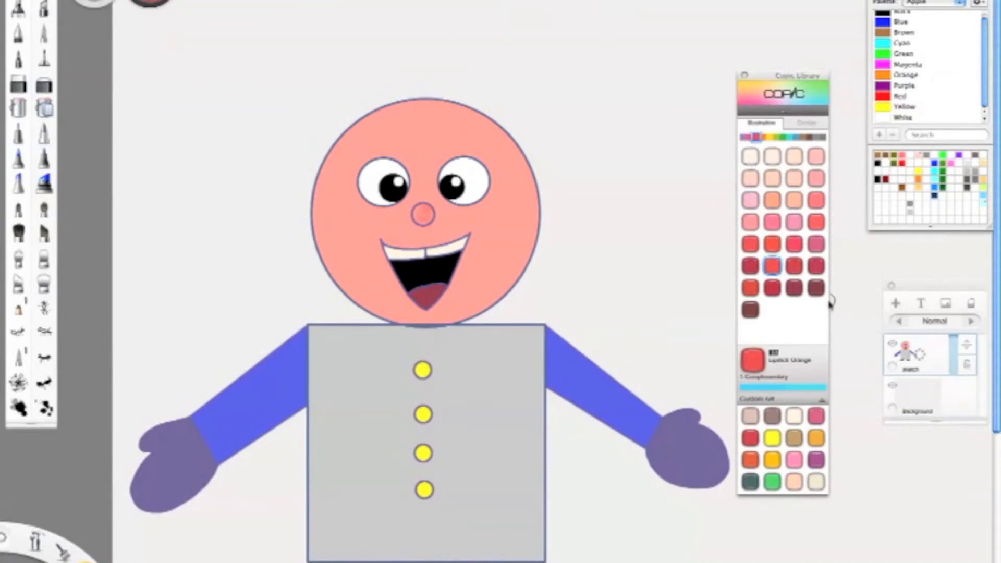
{"action": "left_click", "coordinate": [816, 289]}
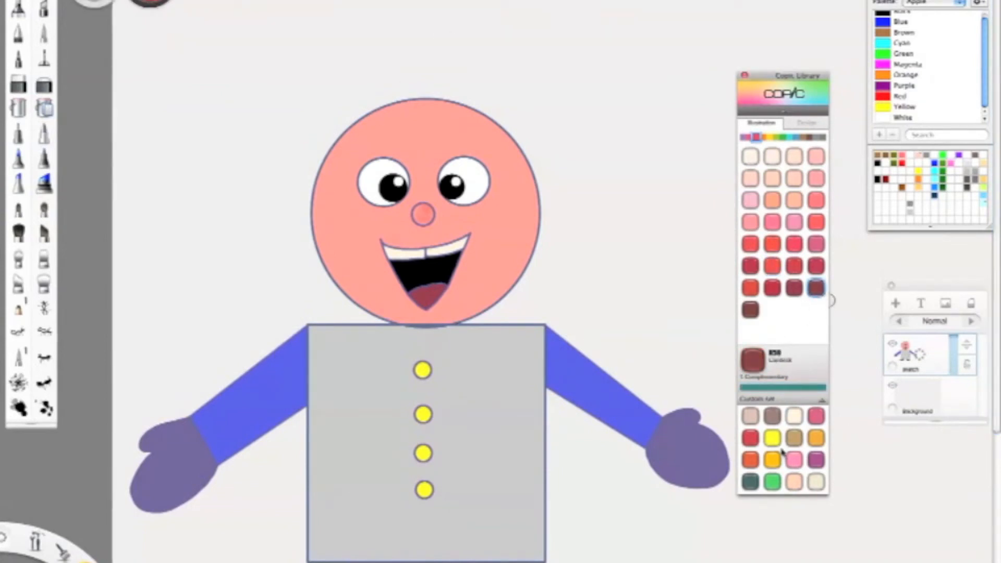
{"action": "left_click", "coordinate": [745, 137]}
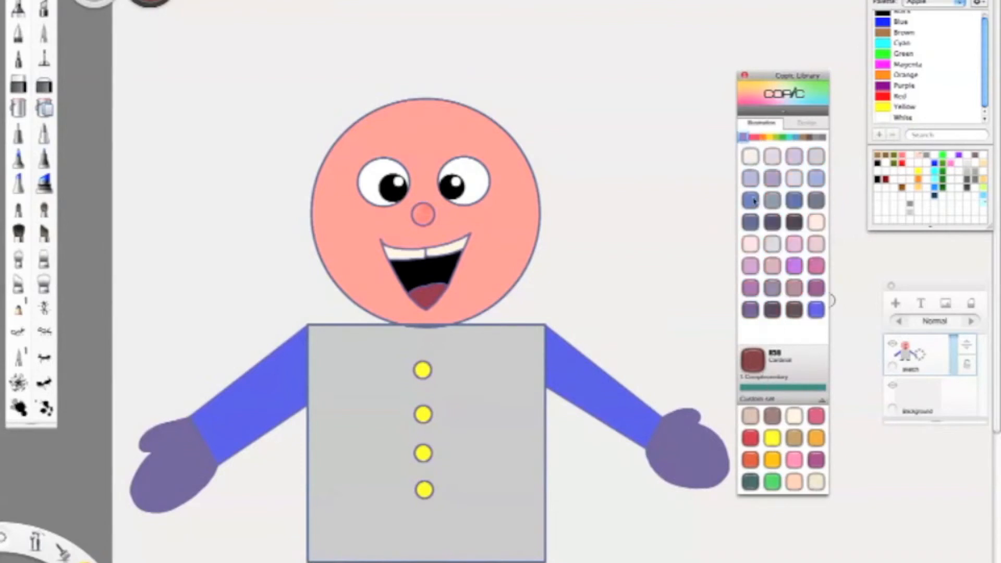
{"action": "left_click", "coordinate": [754, 310]}
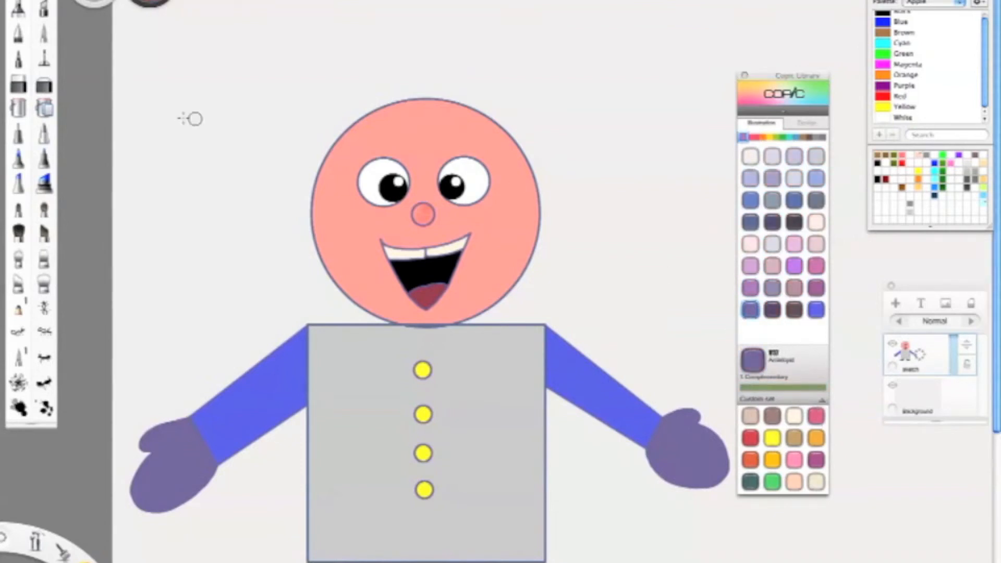
{"action": "left_click", "coordinate": [44, 56]}
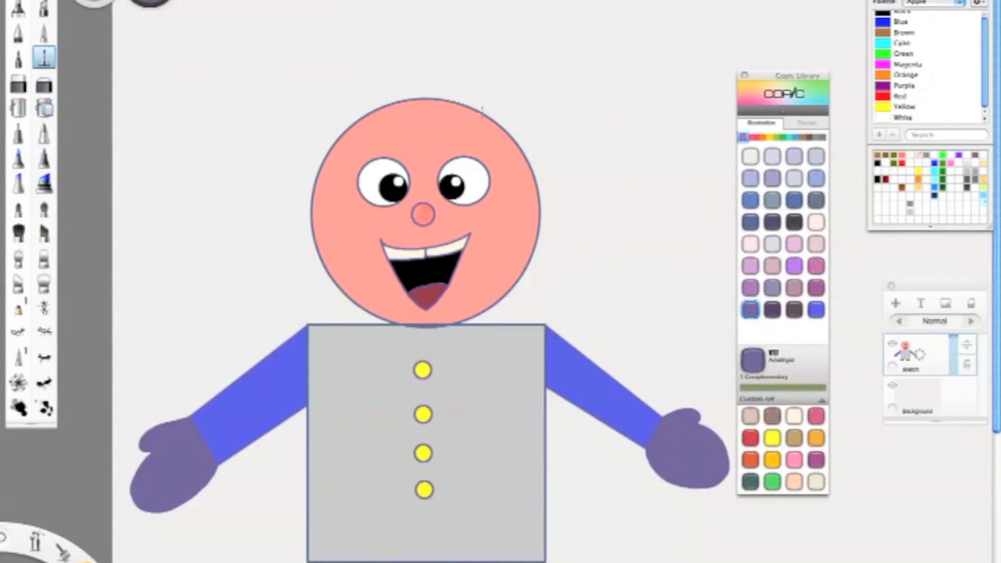
{"action": "mouse_move", "coordinate": [497, 80]}
{"action": "left_mouse_down"}
{"action": "mouse_move", "coordinate": [401, 36]}
{"action": "mouse_move", "coordinate": [392, 51]}
{"action": "mouse_move", "coordinate": [295, 70]}
{"action": "mouse_move", "coordinate": [311, 83]}
{"action": "mouse_move", "coordinate": [276, 110]}
{"action": "mouse_move", "coordinate": [257, 149]}
{"action": "mouse_move", "coordinate": [304, 180]}
{"action": "left_mouse_up"}
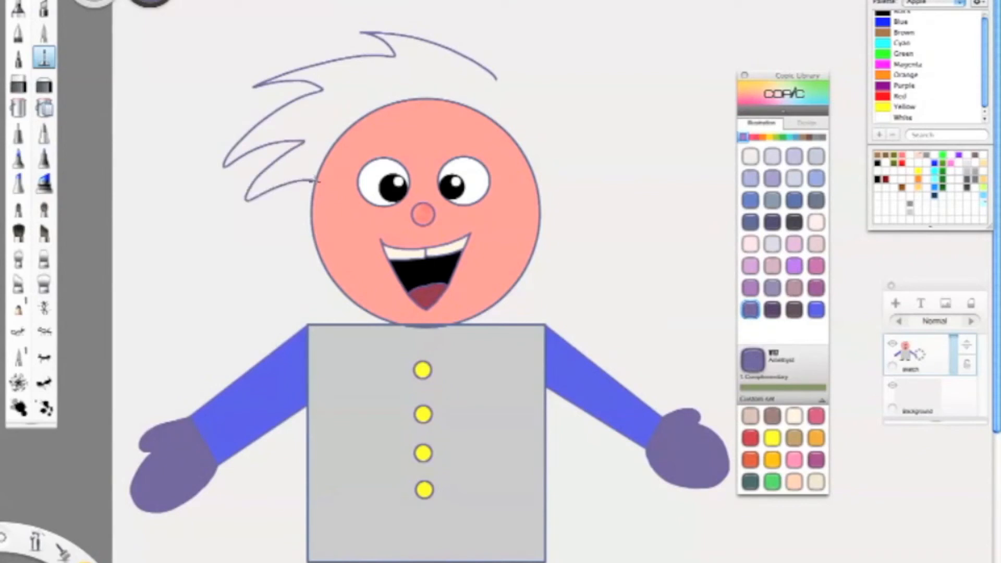
{"action": "mouse_move", "coordinate": [496, 80]}
{"action": "left_mouse_down"}
{"action": "mouse_move", "coordinate": [561, 69]}
{"action": "mouse_move", "coordinate": [570, 94]}
{"action": "mouse_move", "coordinate": [626, 112]}
{"action": "mouse_move", "coordinate": [564, 146]}
{"action": "mouse_move", "coordinate": [589, 155]}
{"action": "mouse_move", "coordinate": [537, 182]}
{"action": "left_mouse_up"}
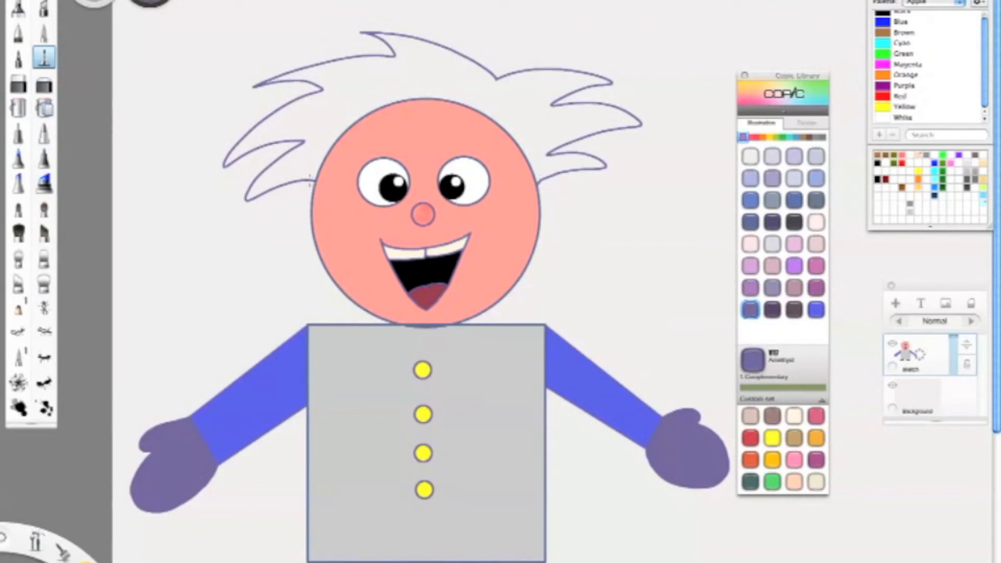
{"action": "left_click_drag", "start_coordinate": [298, 197], "coordinate": [304, 228]}
{"action": "mouse_move", "coordinate": [542, 181]}
{"action": "left_mouse_down"}
{"action": "mouse_move", "coordinate": [555, 177]}
{"action": "mouse_move", "coordinate": [558, 200]}
{"action": "mouse_move", "coordinate": [546, 224]}
{"action": "left_mouse_up"}
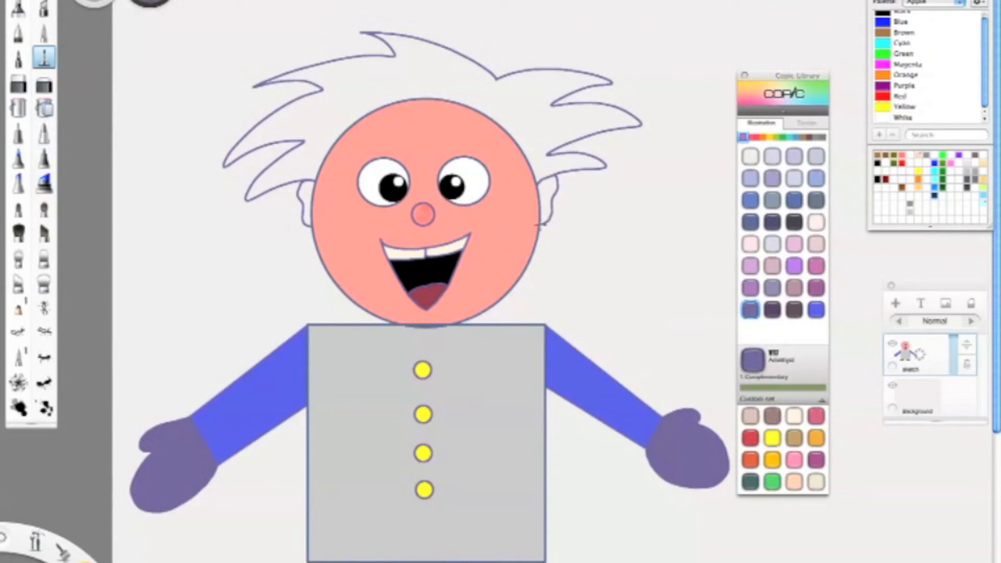
Fill both ears and the face with the Copic colour Light Tea Rose from the red family
{"action": "left_click", "coordinate": [757, 137]}
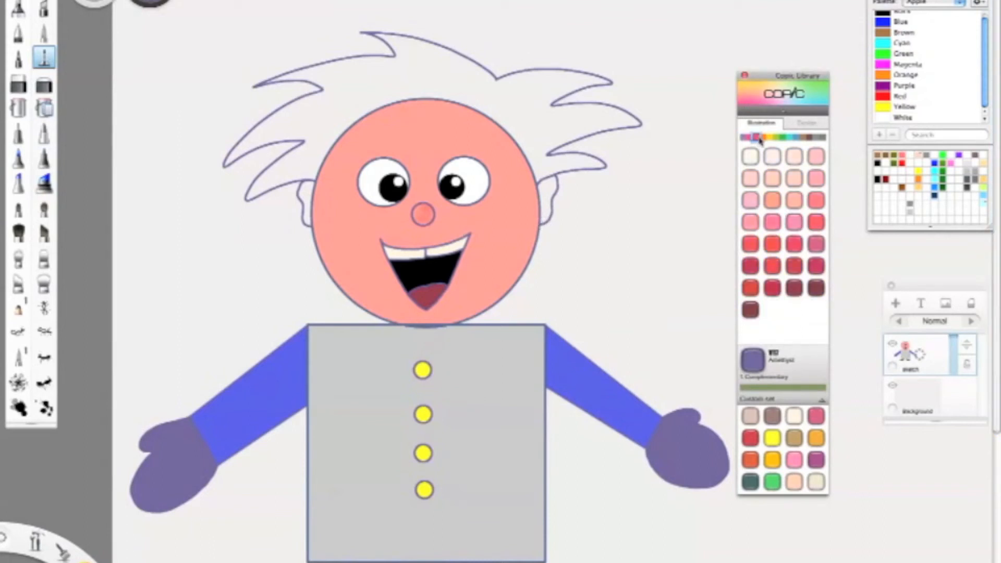
{"action": "left_click", "coordinate": [795, 201]}
{"action": "left_click", "coordinate": [19, 108]}
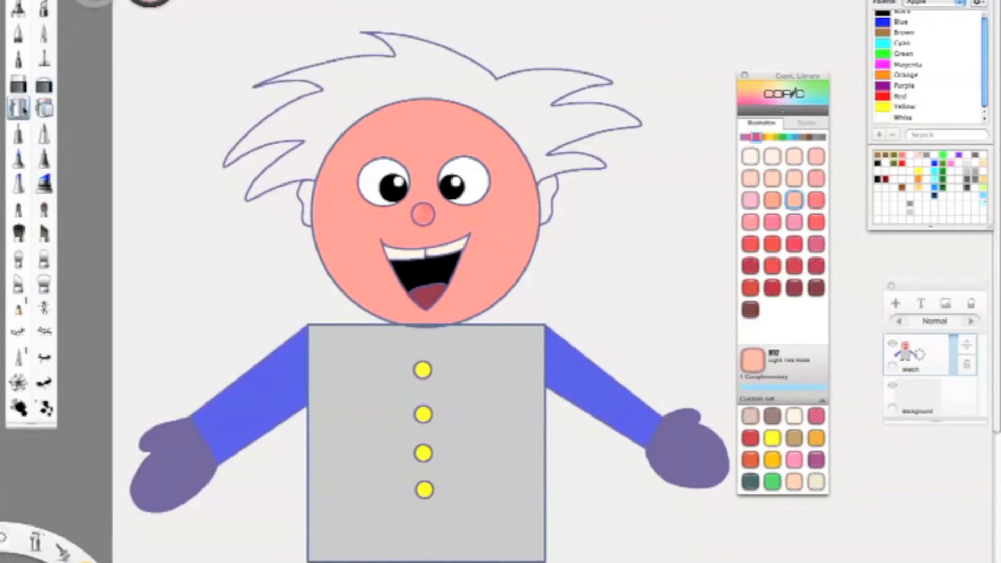
{"action": "left_click", "coordinate": [562, 175]}
{"action": "left_click", "coordinate": [308, 183]}
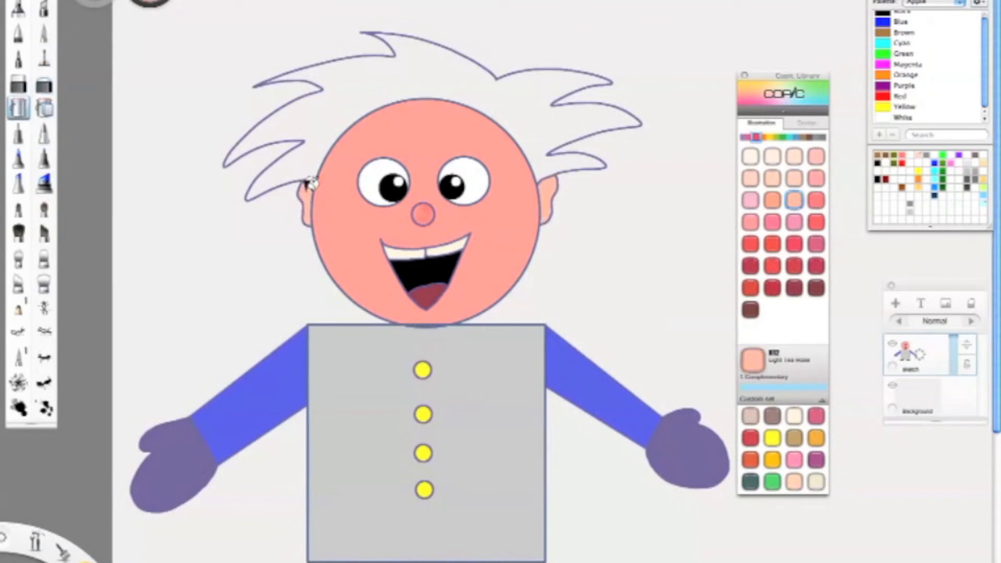
{"action": "left_click", "coordinate": [495, 256]}
Refill both ears with the Copic colour Flesh and fill the spiky hair with the yellow Acacia
{"action": "left_click", "coordinate": [772, 201]}
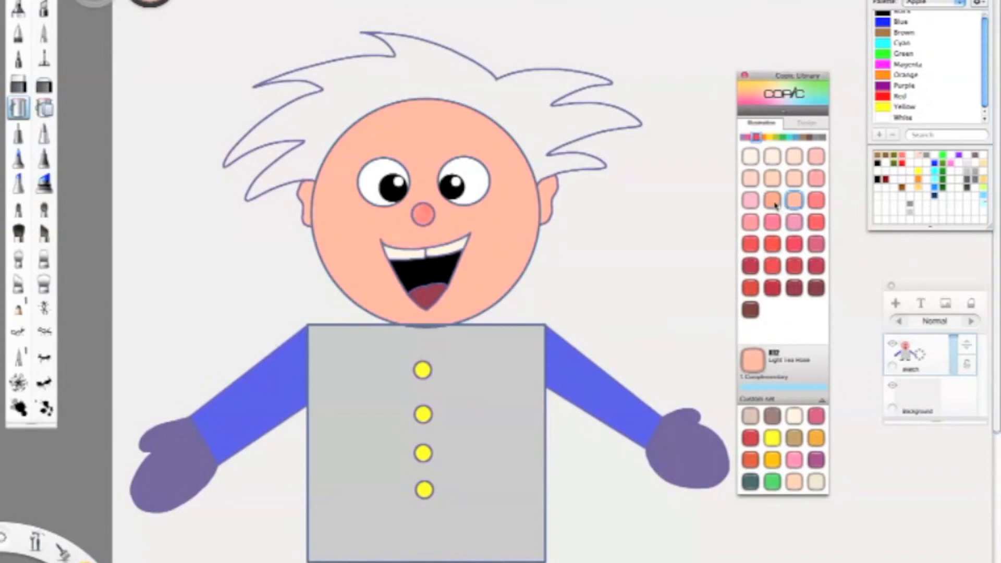
{"action": "left_click", "coordinate": [555, 185]}
{"action": "left_click", "coordinate": [311, 179]}
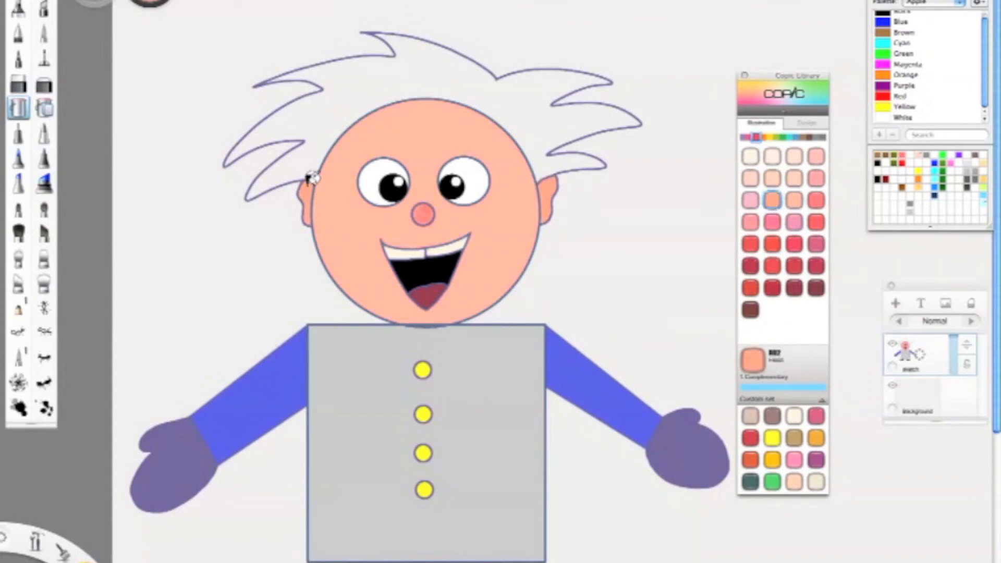
{"action": "left_click", "coordinate": [772, 438]}
{"action": "left_click", "coordinate": [521, 97]}
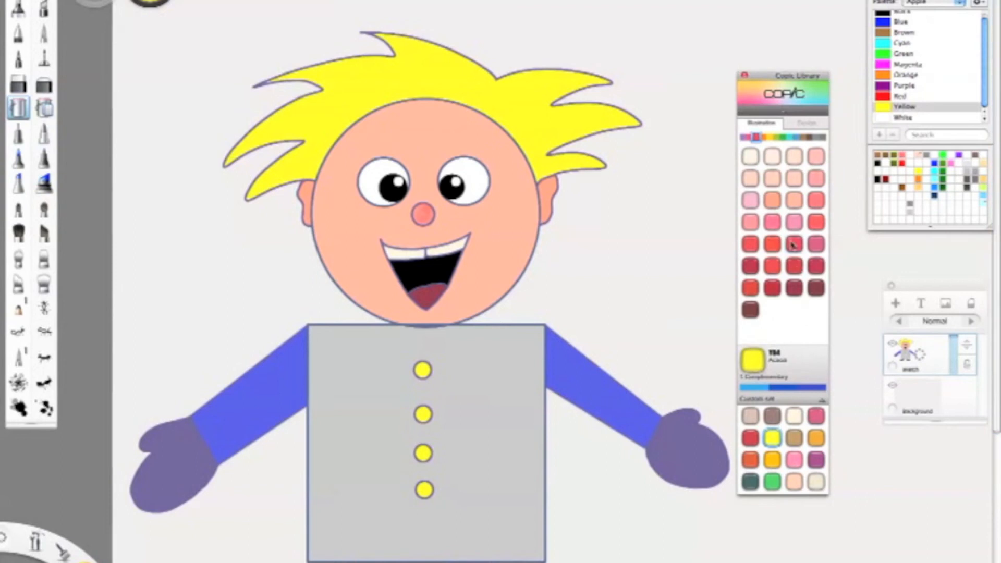
Softly shade the cheeks and face edges with the Copic colour Flesh and lighten the forehead with Pinkish Vanilla
{"action": "left_click", "coordinate": [795, 200]}
{"action": "left_click", "coordinate": [44, 58]}
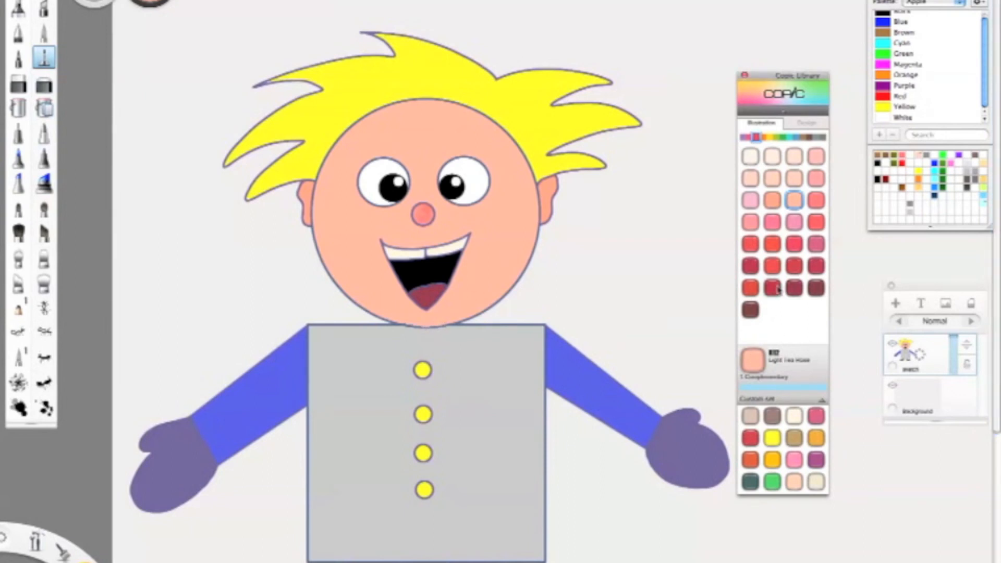
{"action": "left_click", "coordinate": [772, 201]}
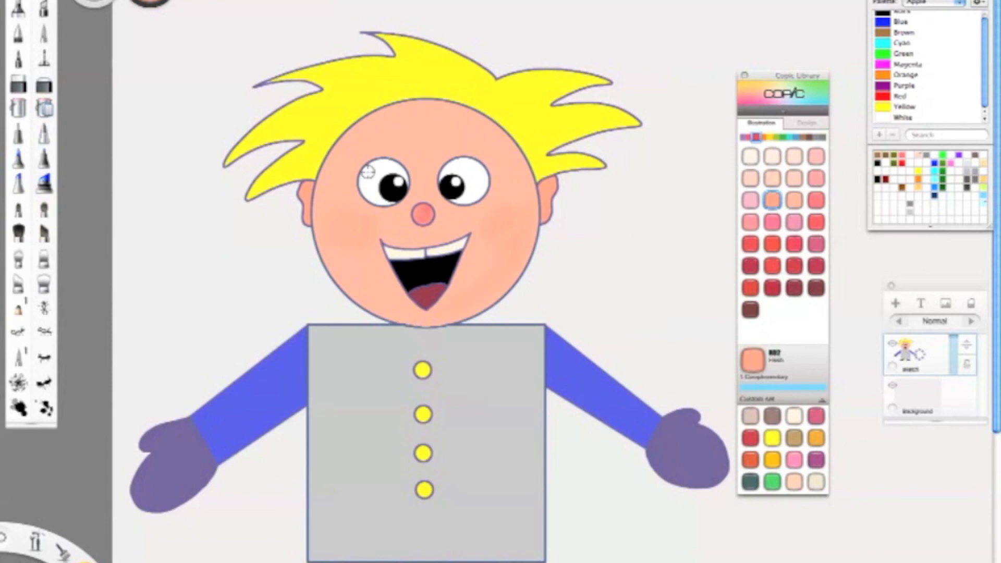
{"action": "left_click", "coordinate": [773, 178]}
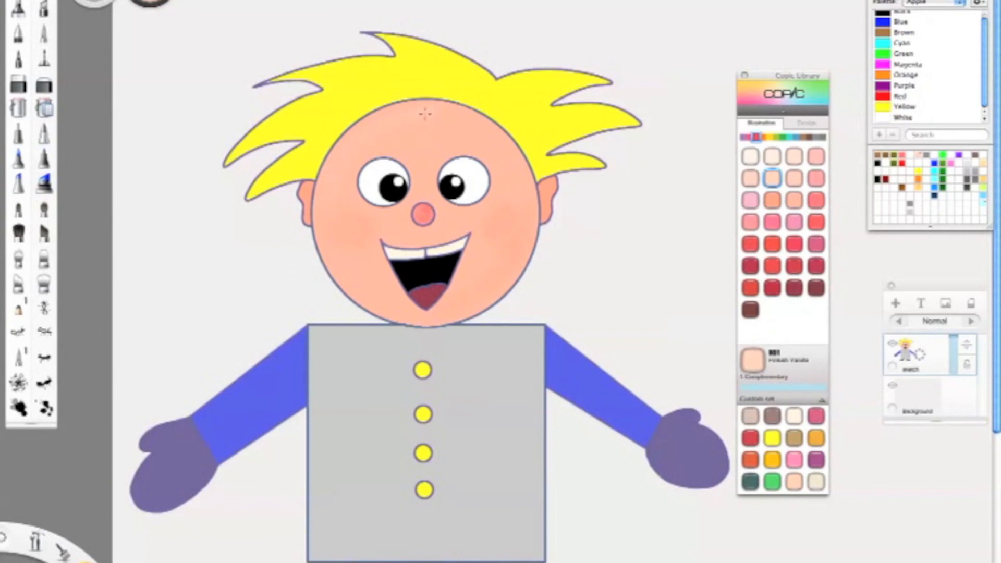
{"action": "left_click", "coordinate": [772, 200]}
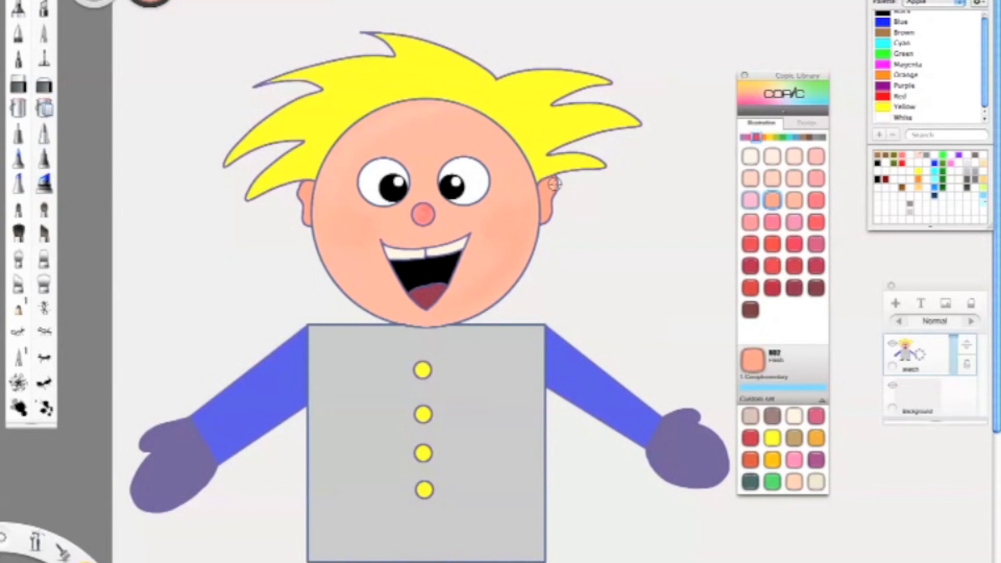
Save the drawing to the Desktop as SBPTest2 in Adobe Photoshop PSD format
{"action": "left_click", "coordinate": [129, 0]}
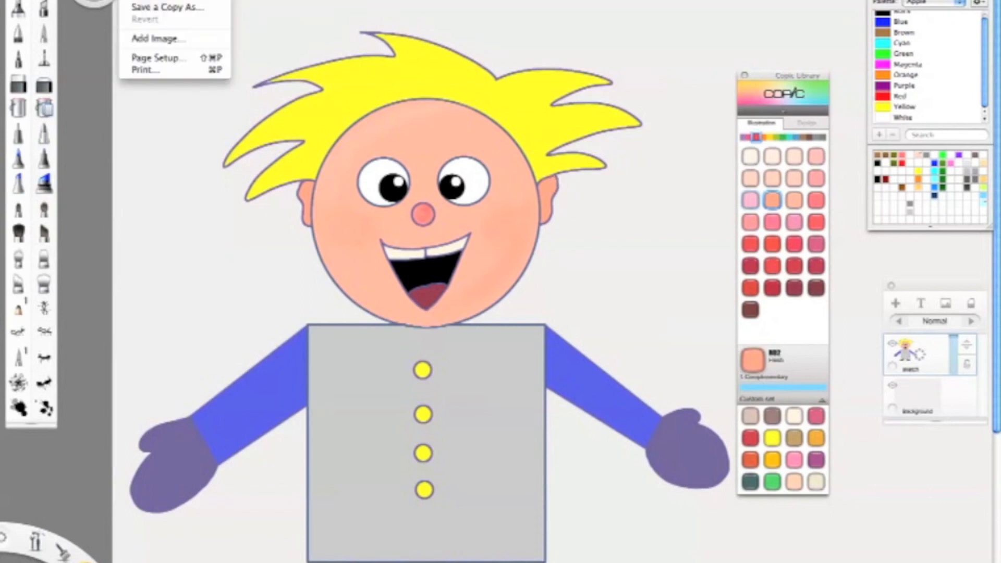
{"action": "left_click", "coordinate": [151, 1]}
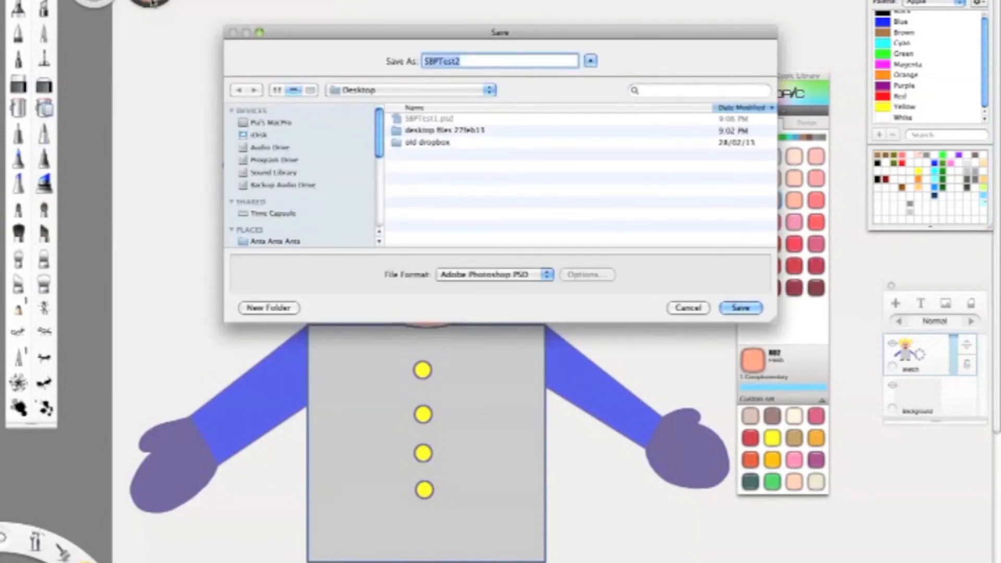
{"action": "left_click", "coordinate": [741, 307]}
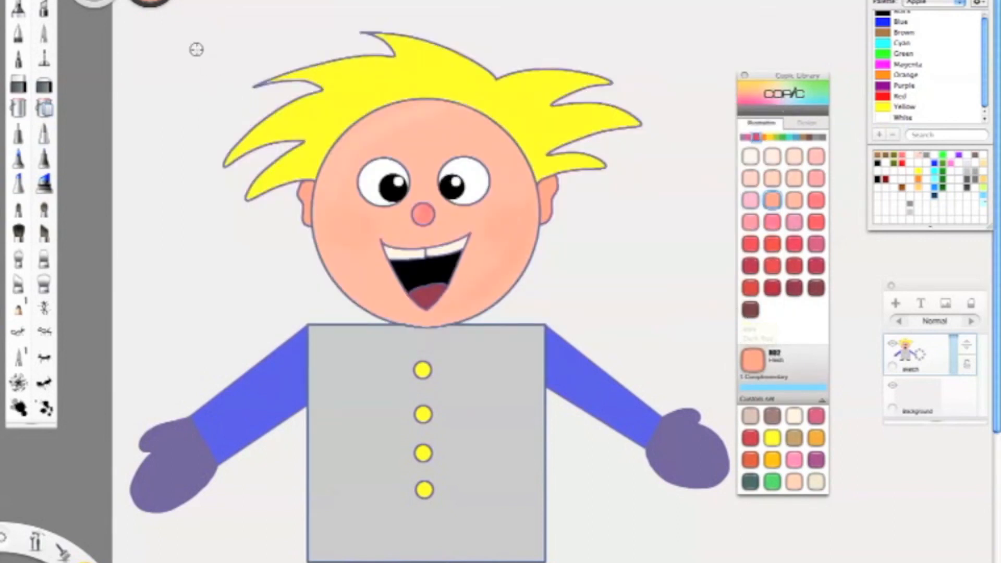
Quit SketchBook Pro and reopen SBPTest2.psd from the desktop with SketchBookPro6 (6.0.1), dismissing the startup tips
{"action": "left_click", "coordinate": [107, 2]}
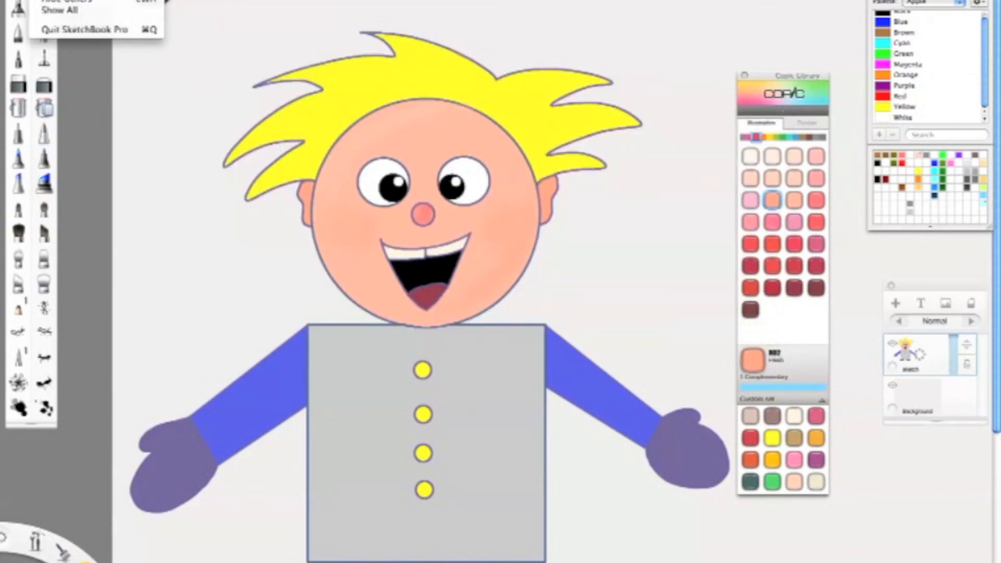
{"action": "left_click", "coordinate": [112, 32]}
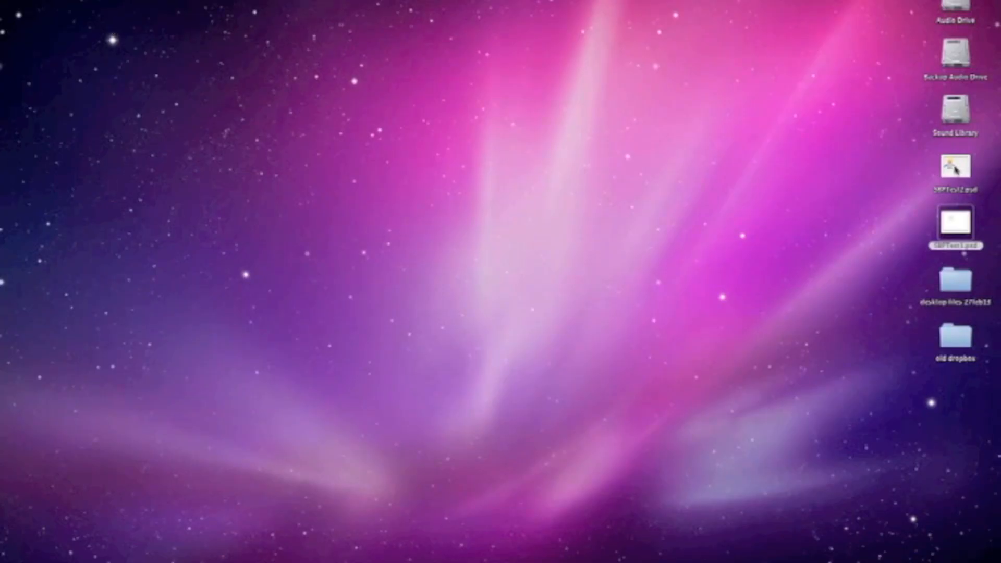
{"action": "right_click", "coordinate": [956, 168]}
{"action": "mouse_move", "coordinate": [946, 183]}
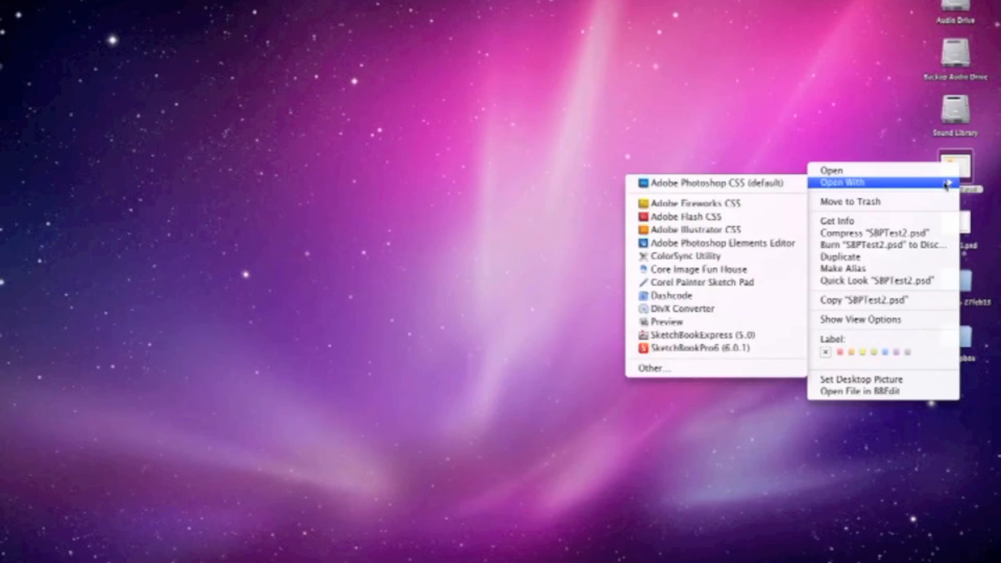
{"action": "left_click", "coordinate": [713, 348]}
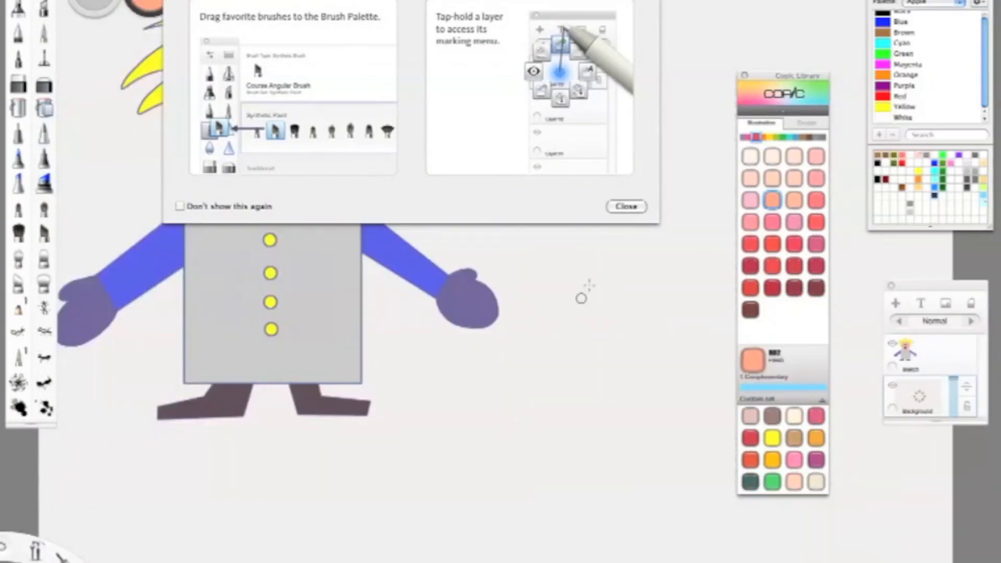
{"action": "left_click", "coordinate": [629, 207]}
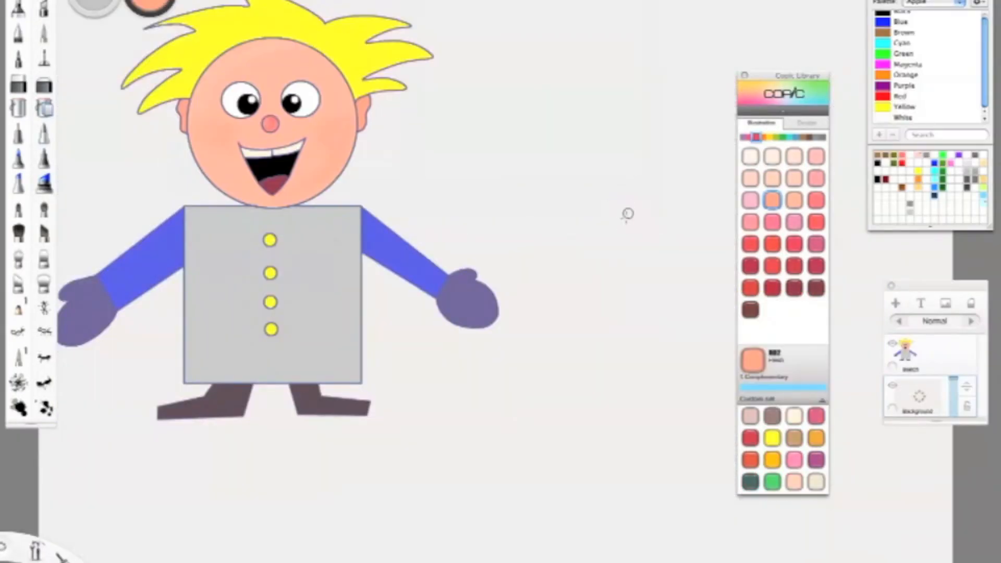